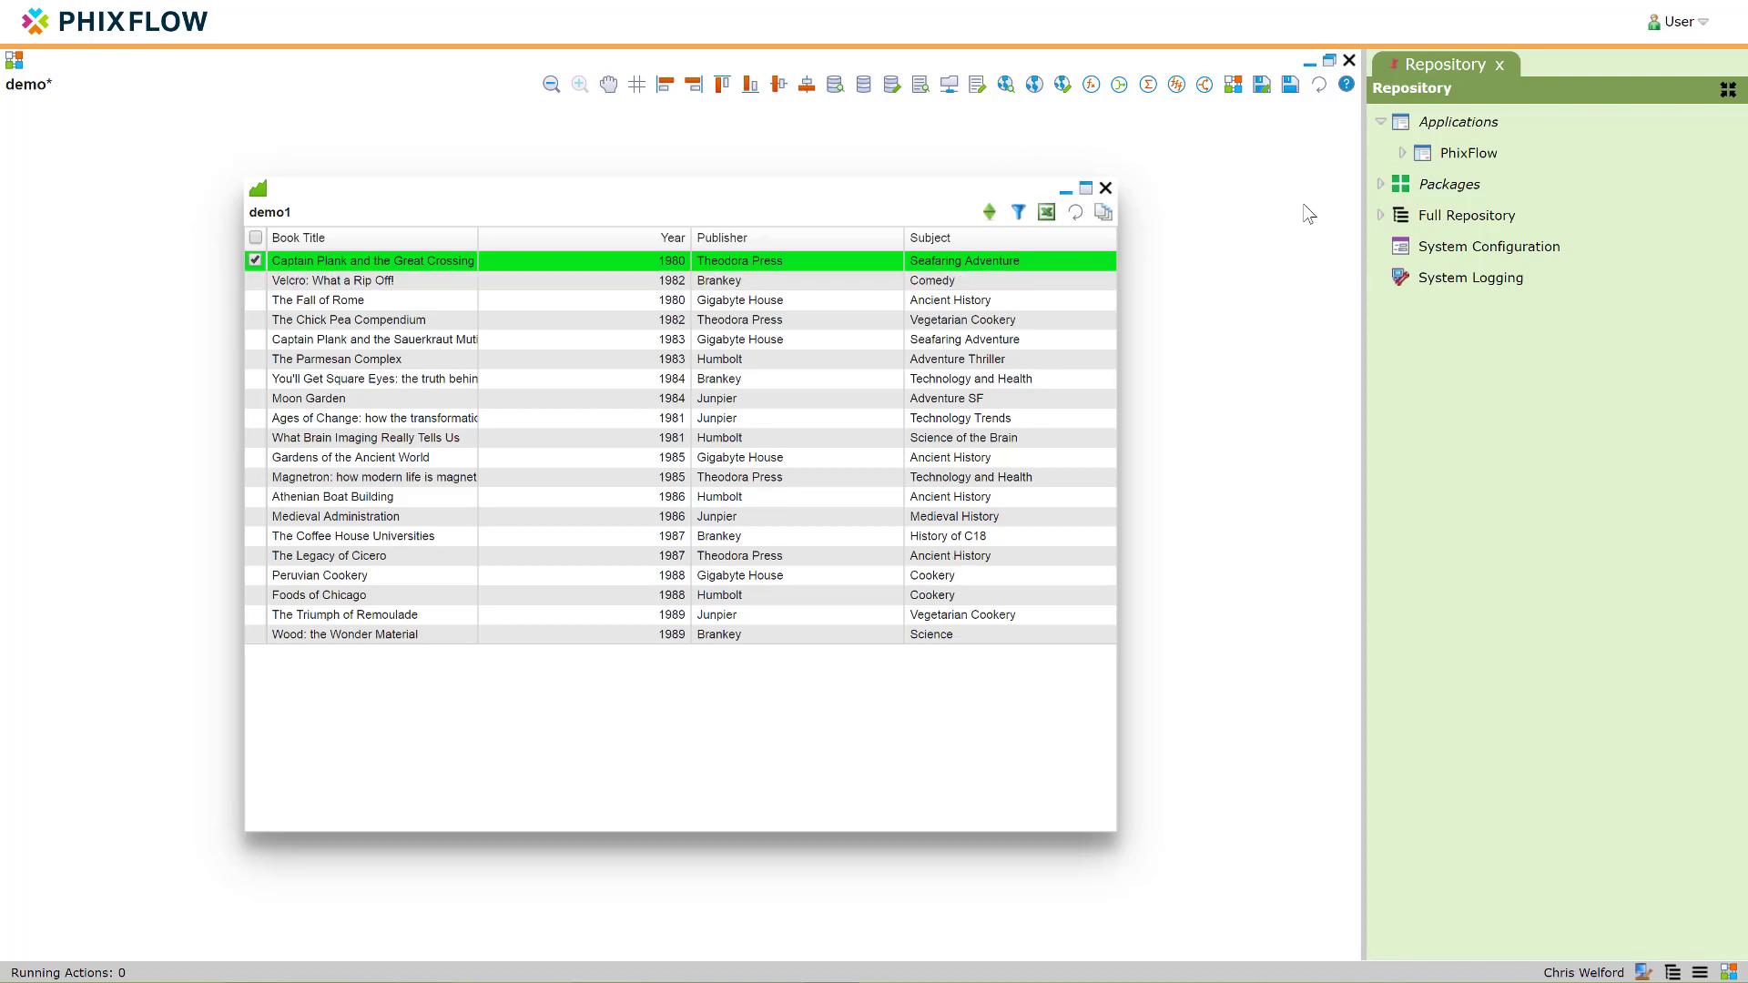
# Expand the analysis models in the full repository, and create a new application named demo
pyautogui.click(1380, 217)
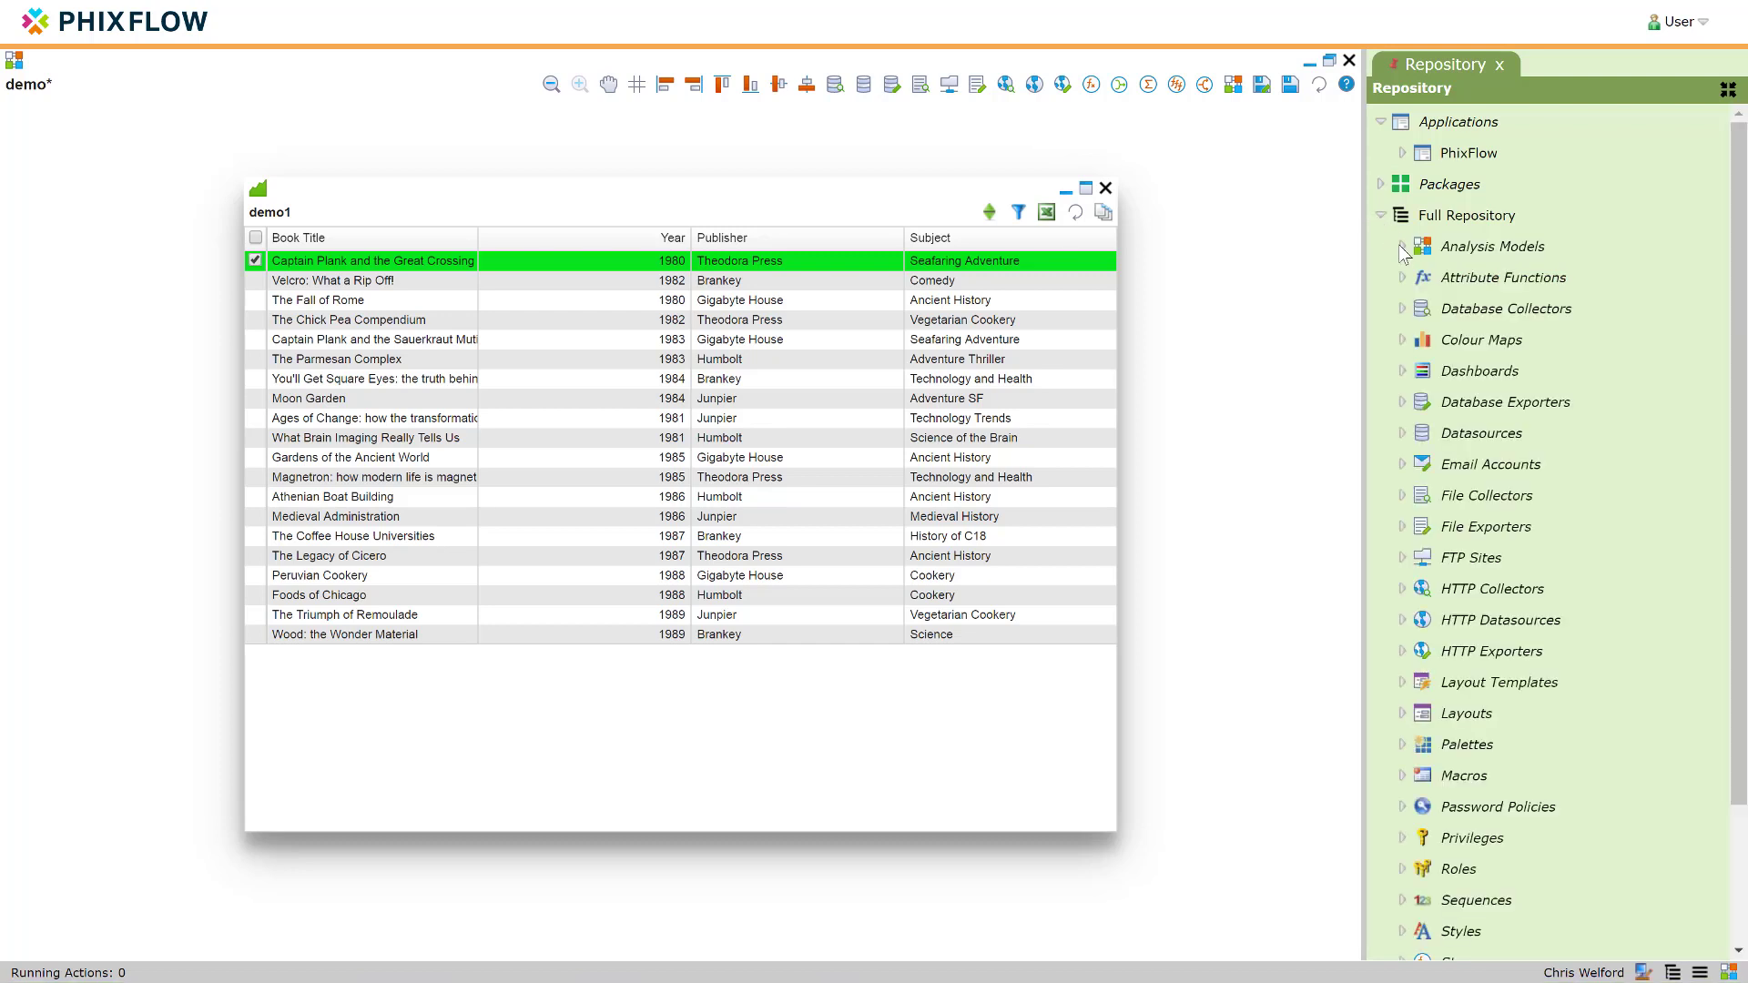
pyautogui.click(1403, 248)
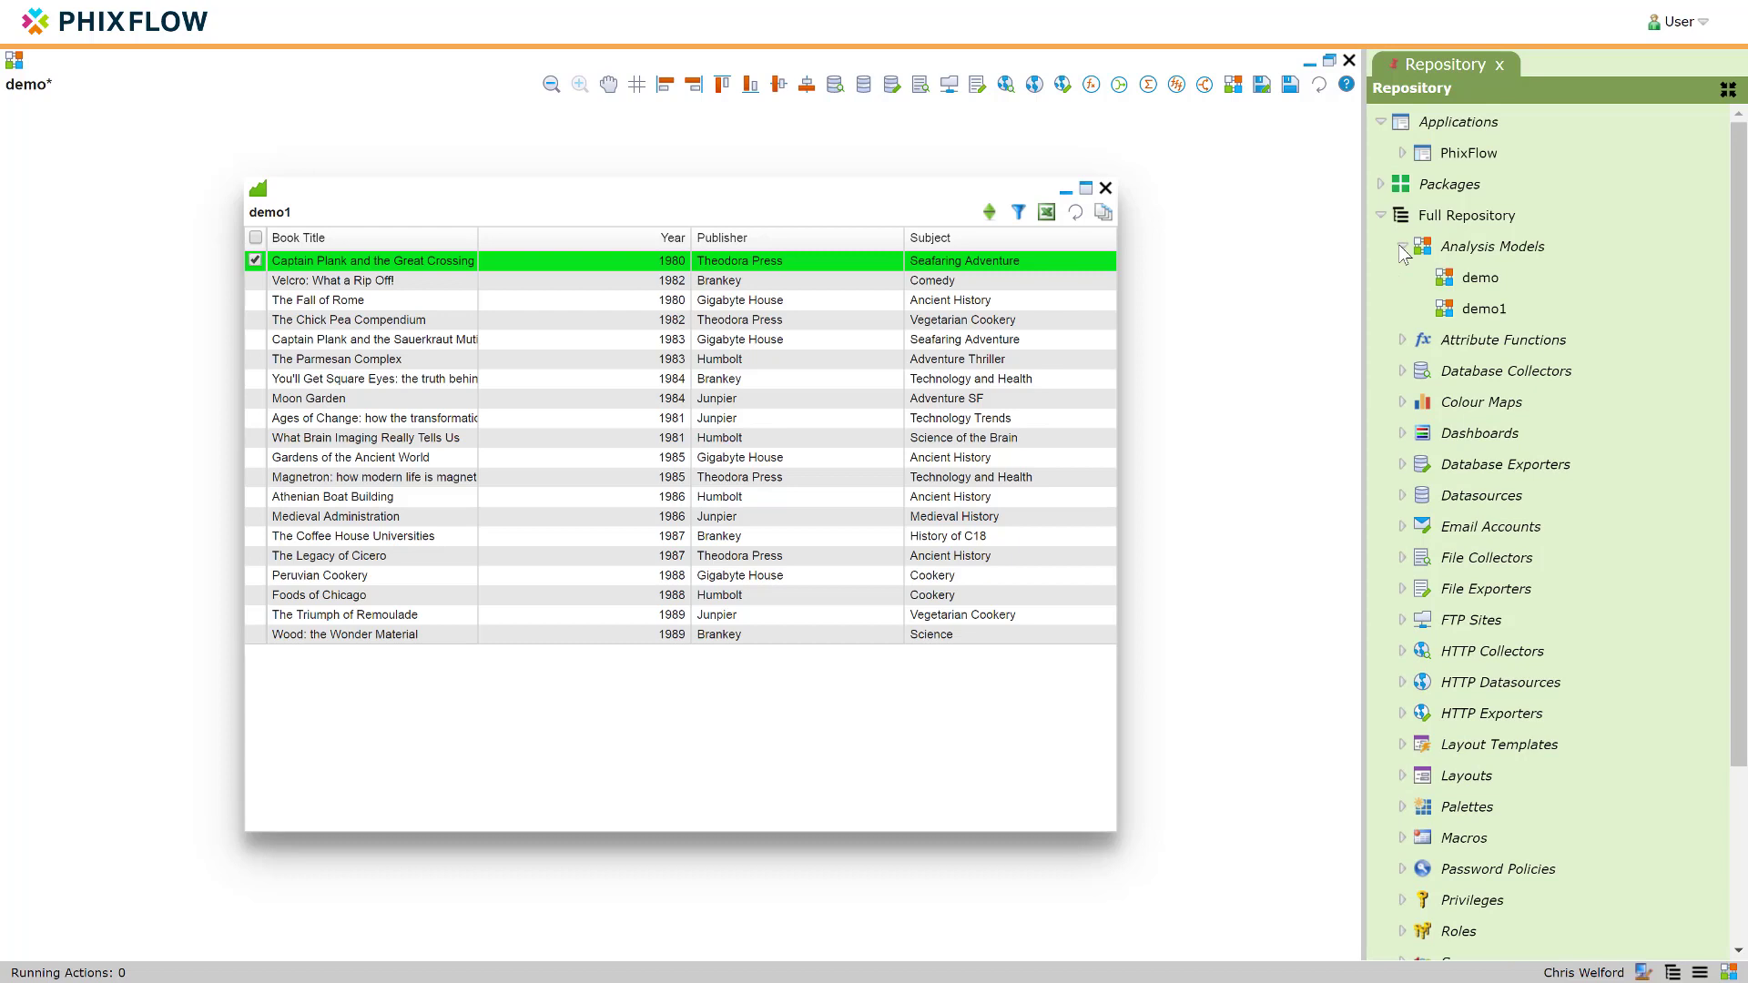
pyautogui.rightClick(1457, 126)
pyautogui.click(1513, 154)
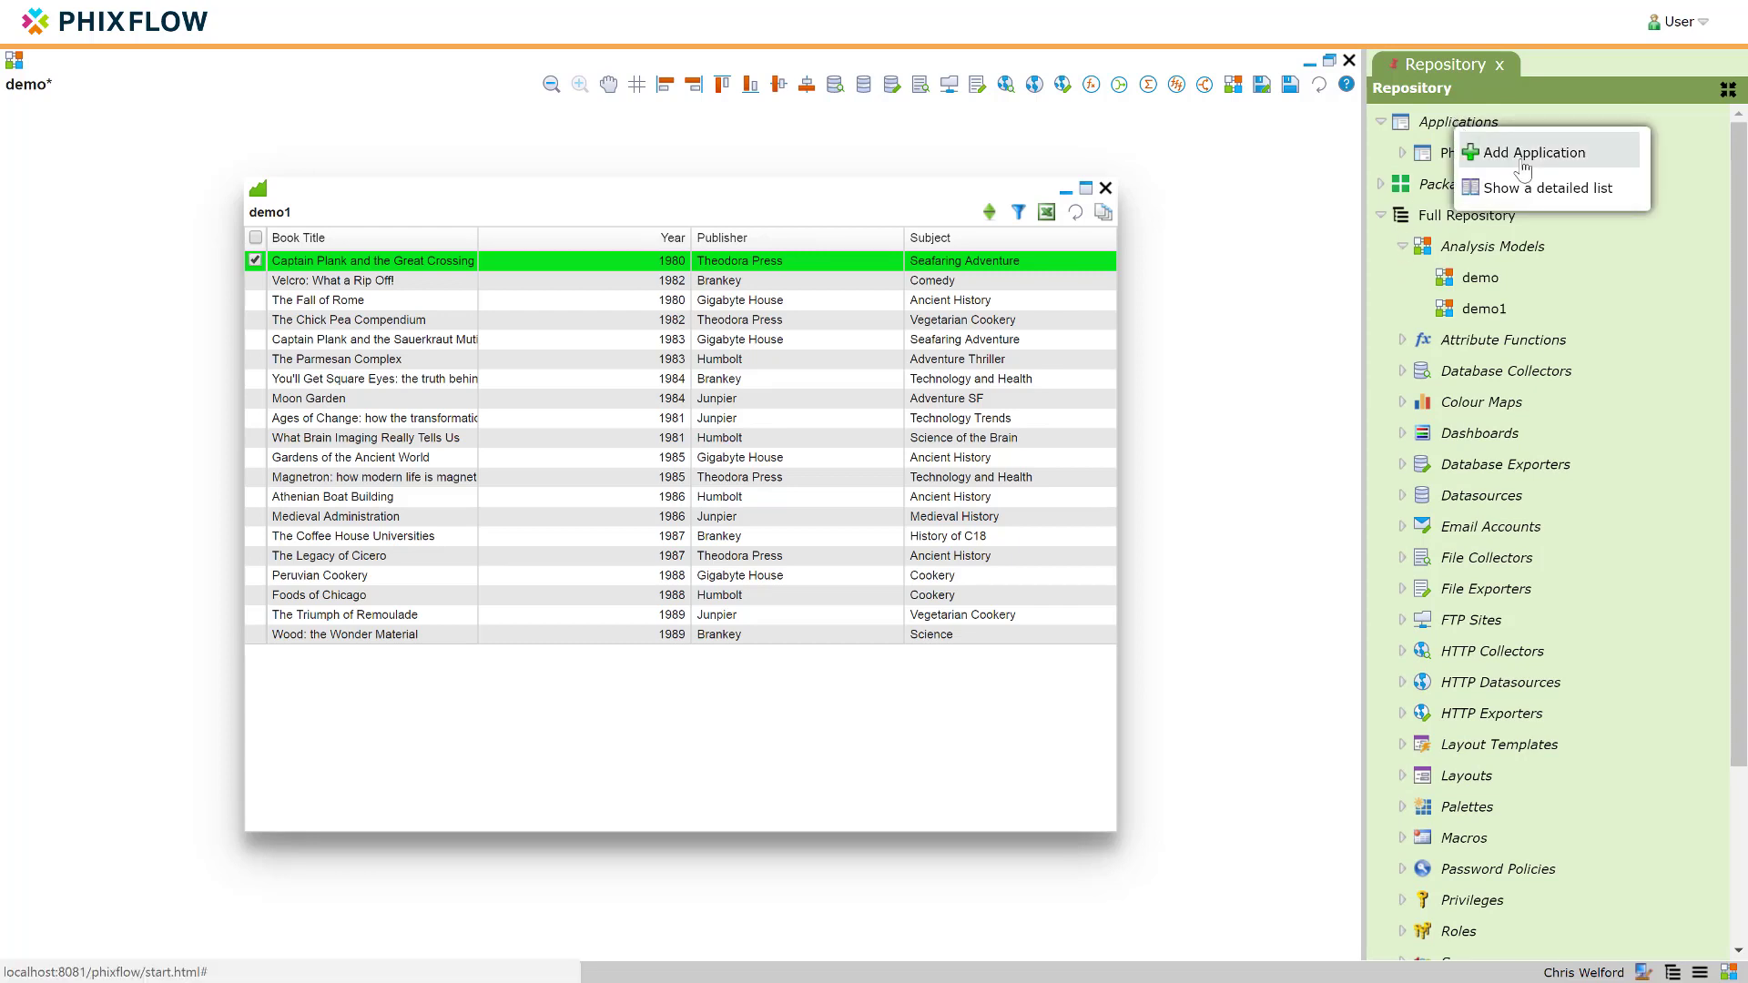
pyautogui.click(1509, 167)
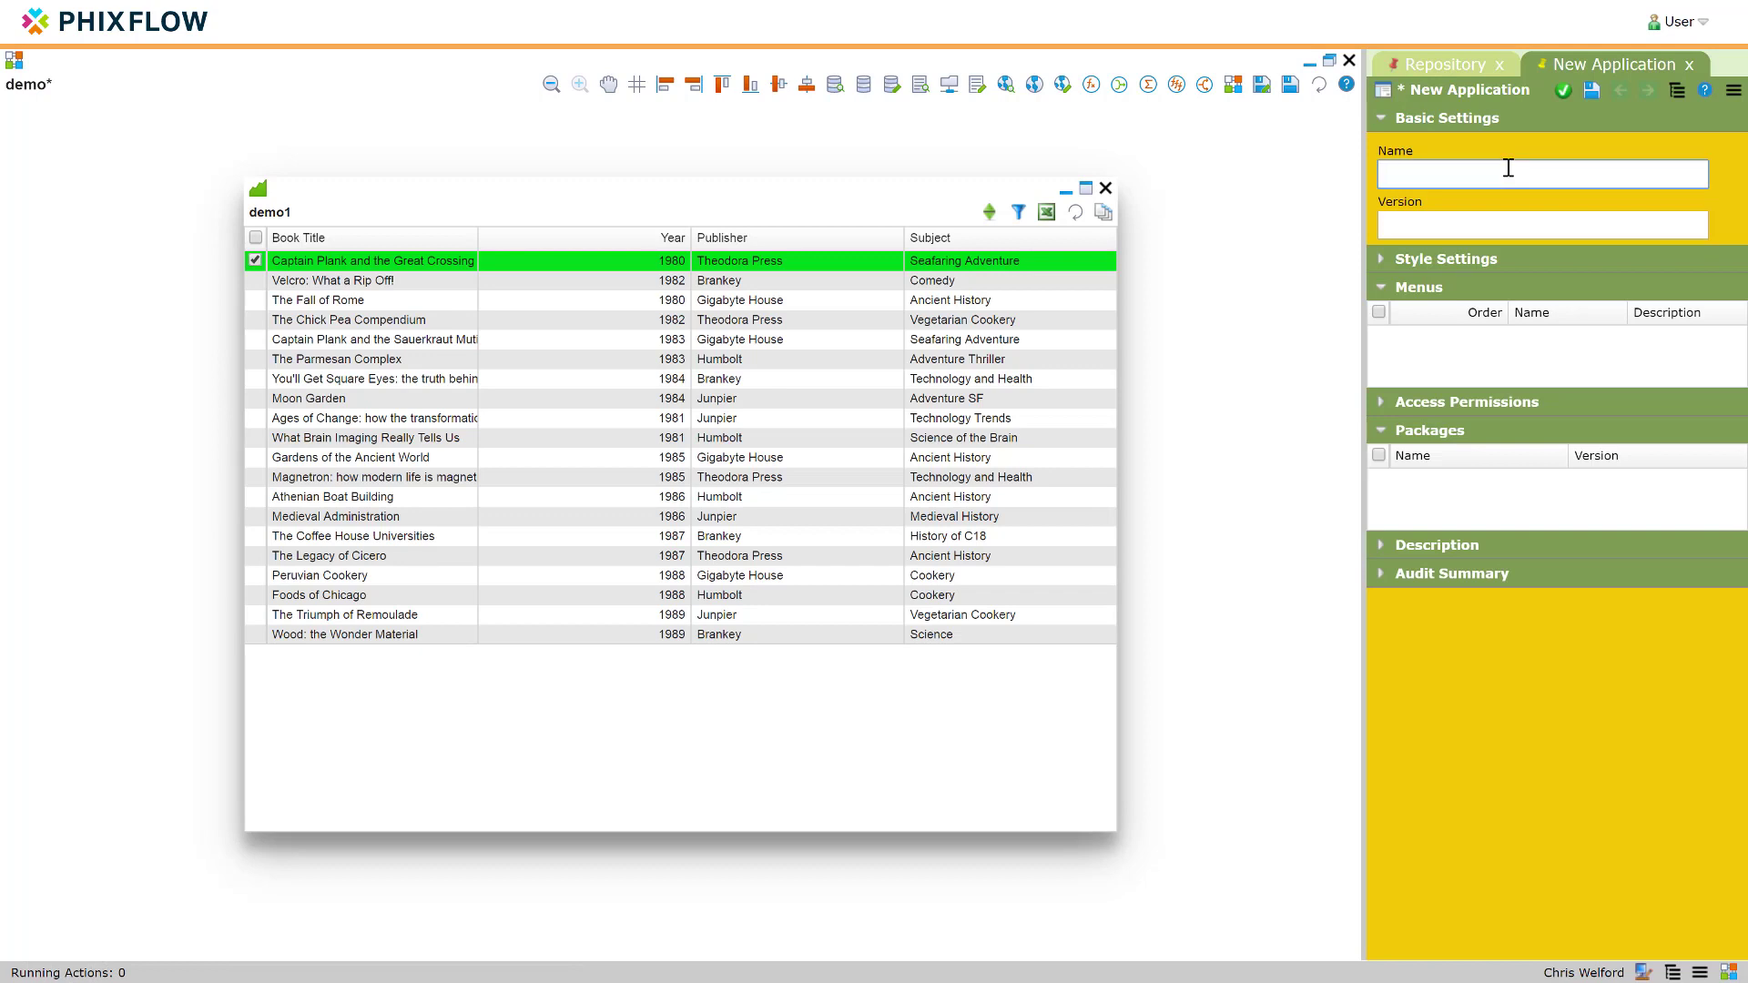
pyautogui.write('demo')
pyautogui.click(1562, 92)
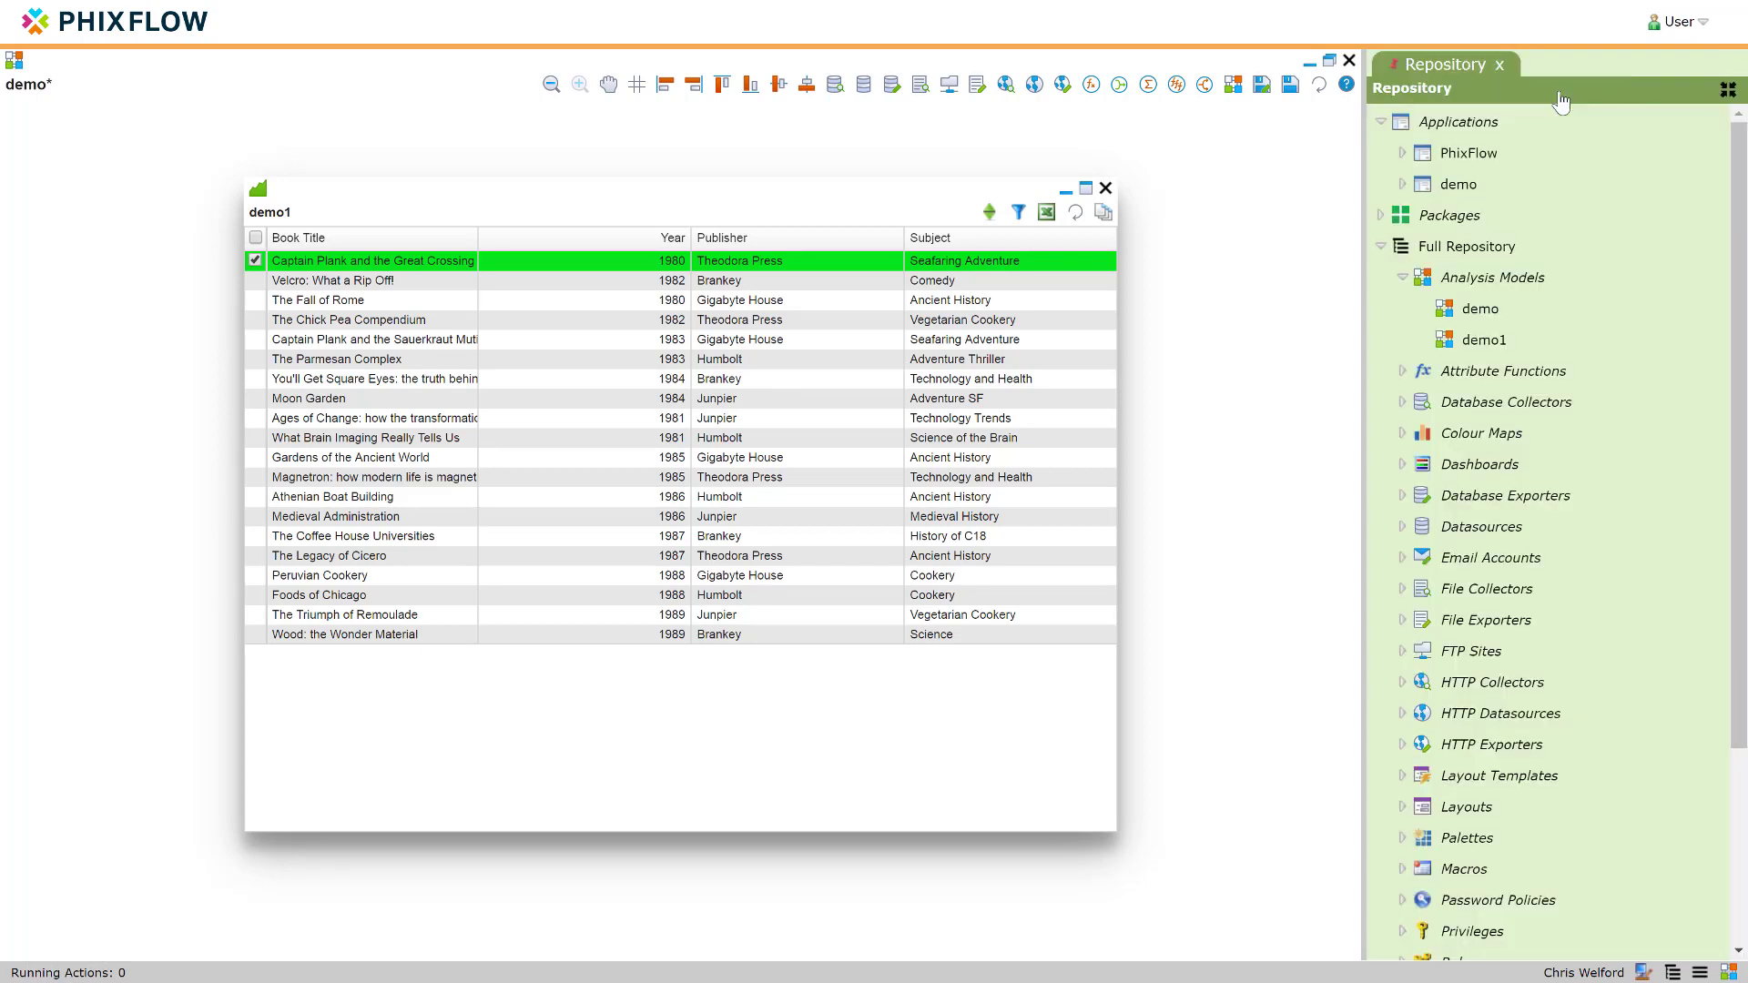
# Open a second repository view beside the first and expand the analysis models of its full repository
pyautogui.click(1673, 973)
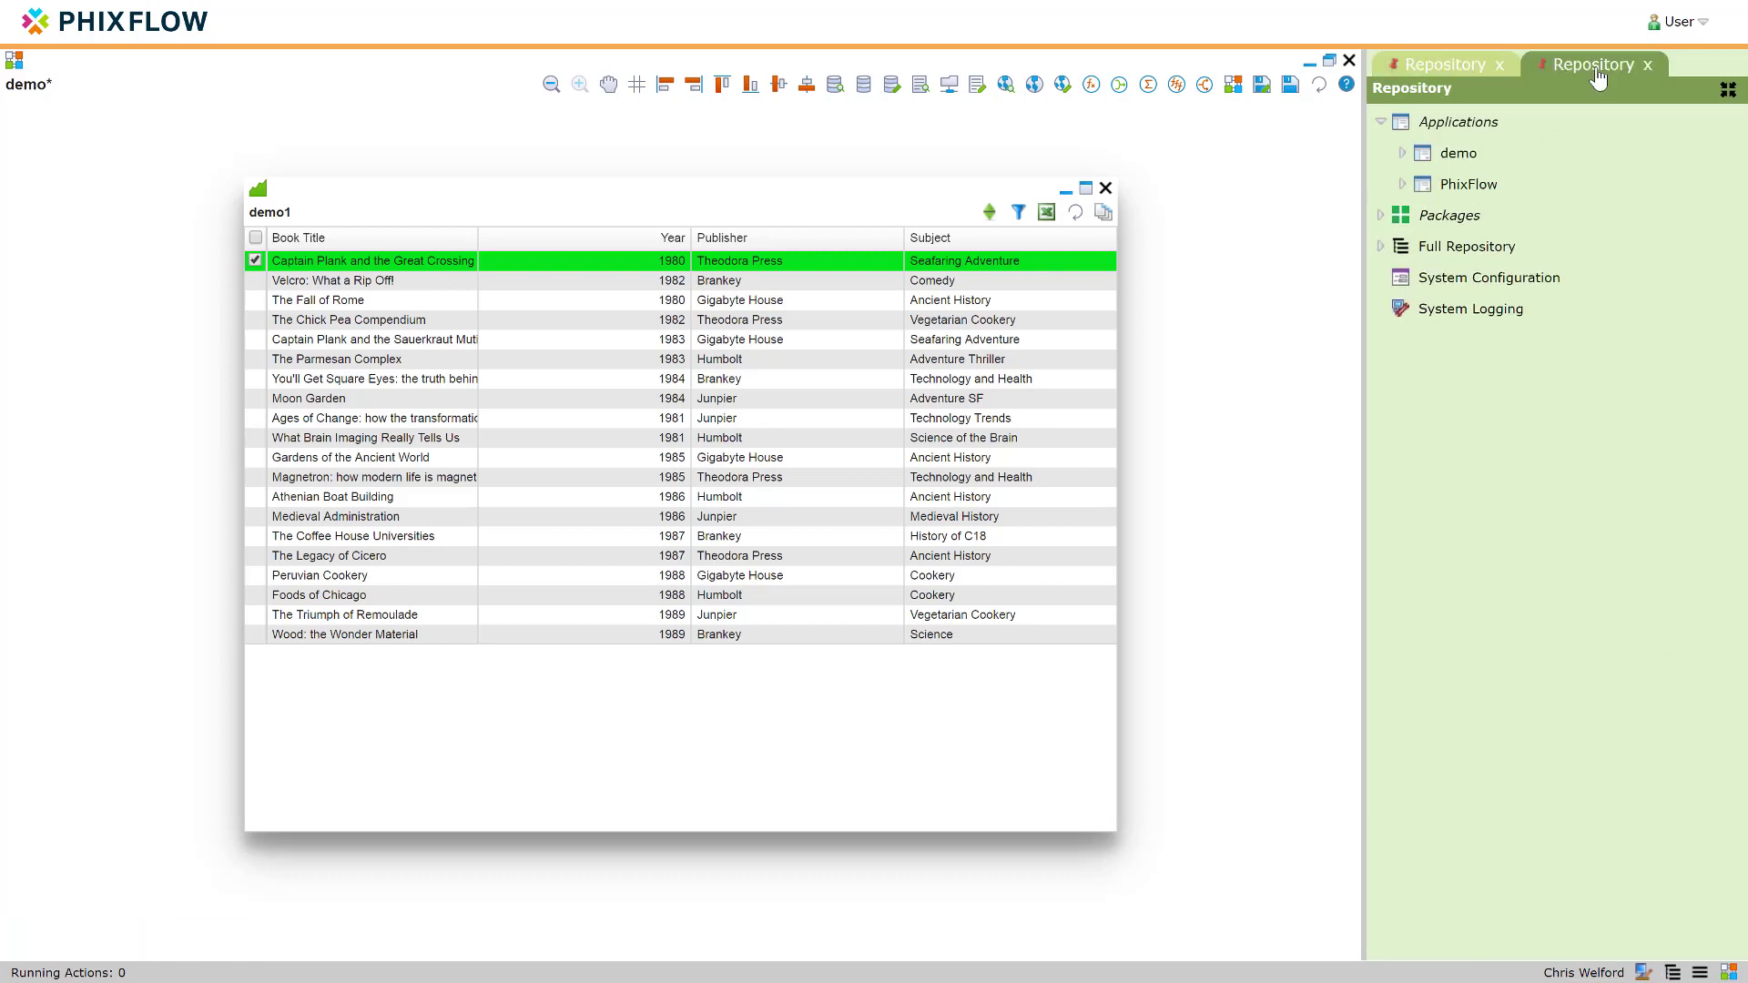
pyautogui.moveTo(1593, 75); pyautogui.dragTo(1102, 61)
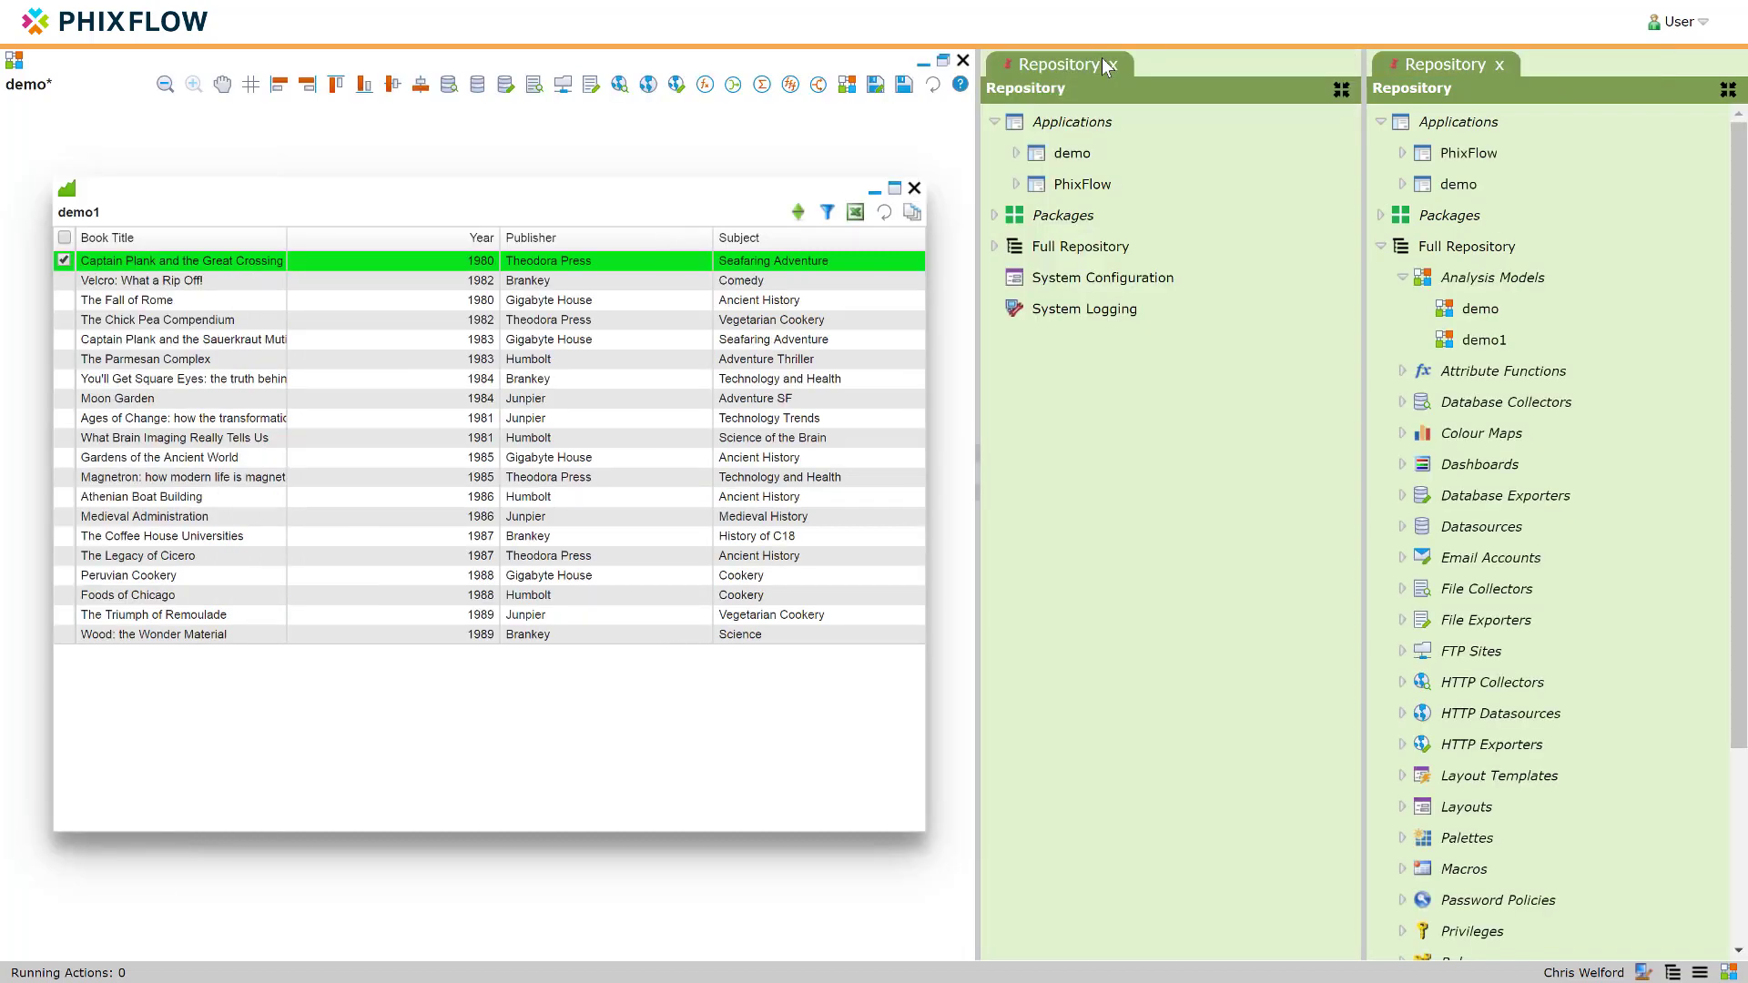
pyautogui.click(995, 247)
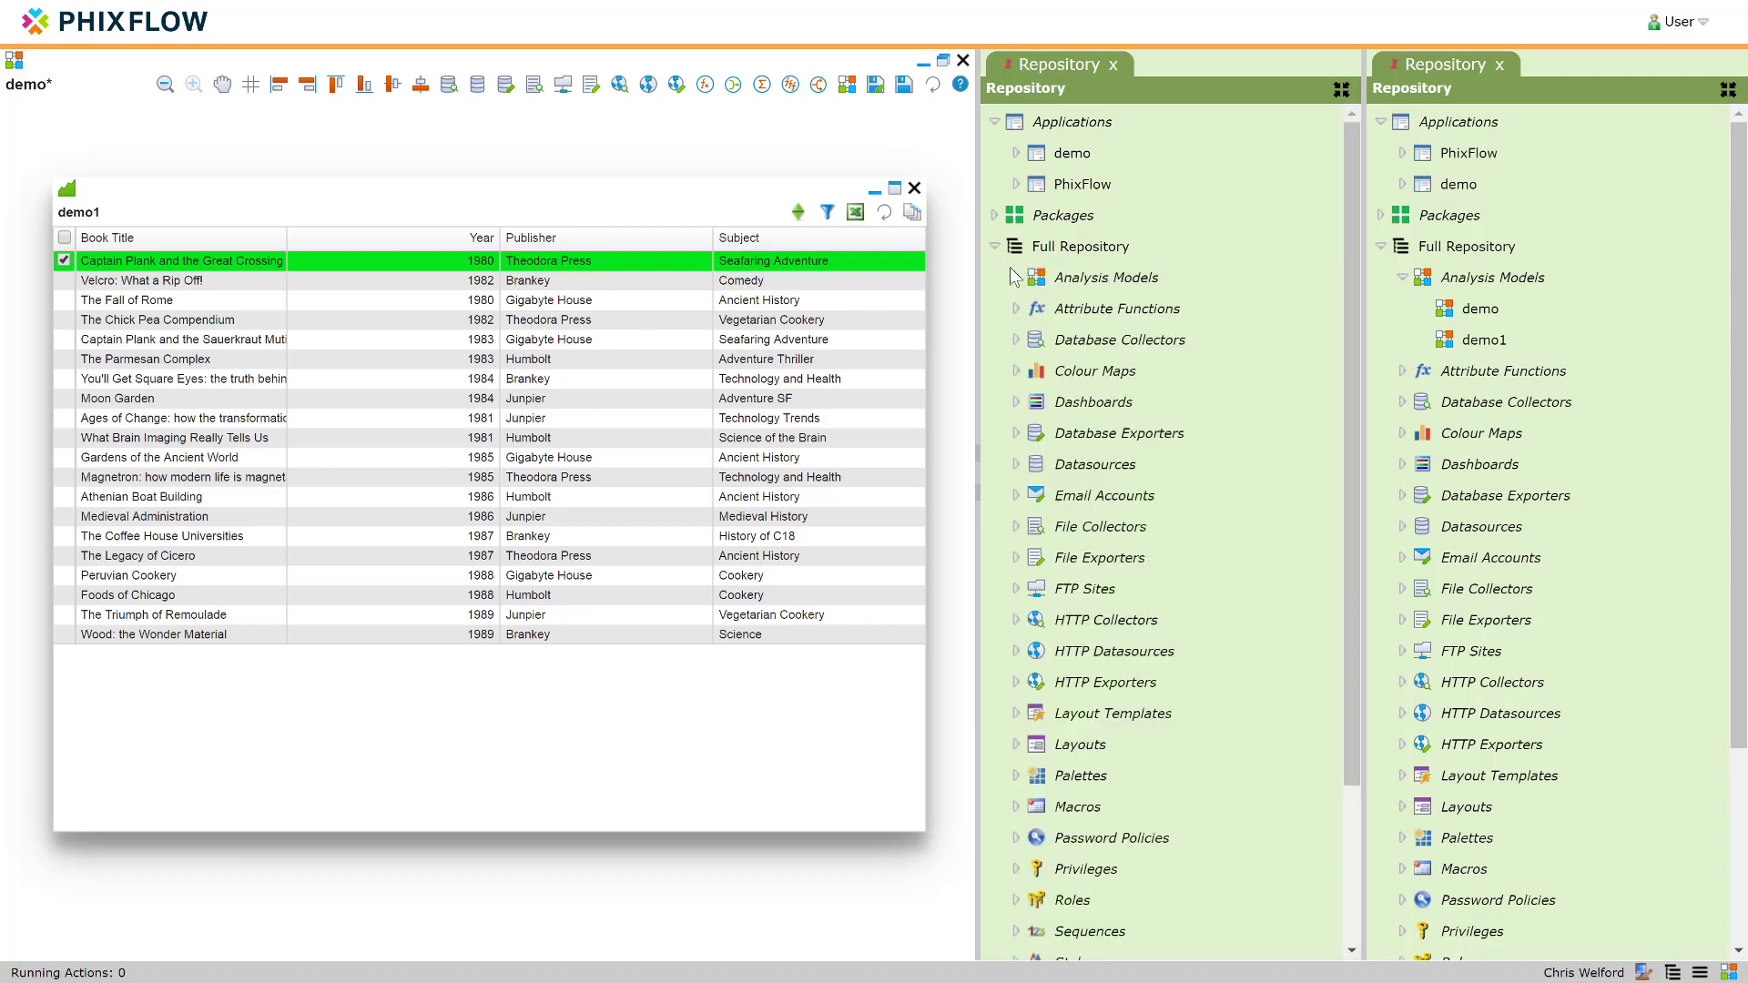
pyautogui.click(1016, 276)
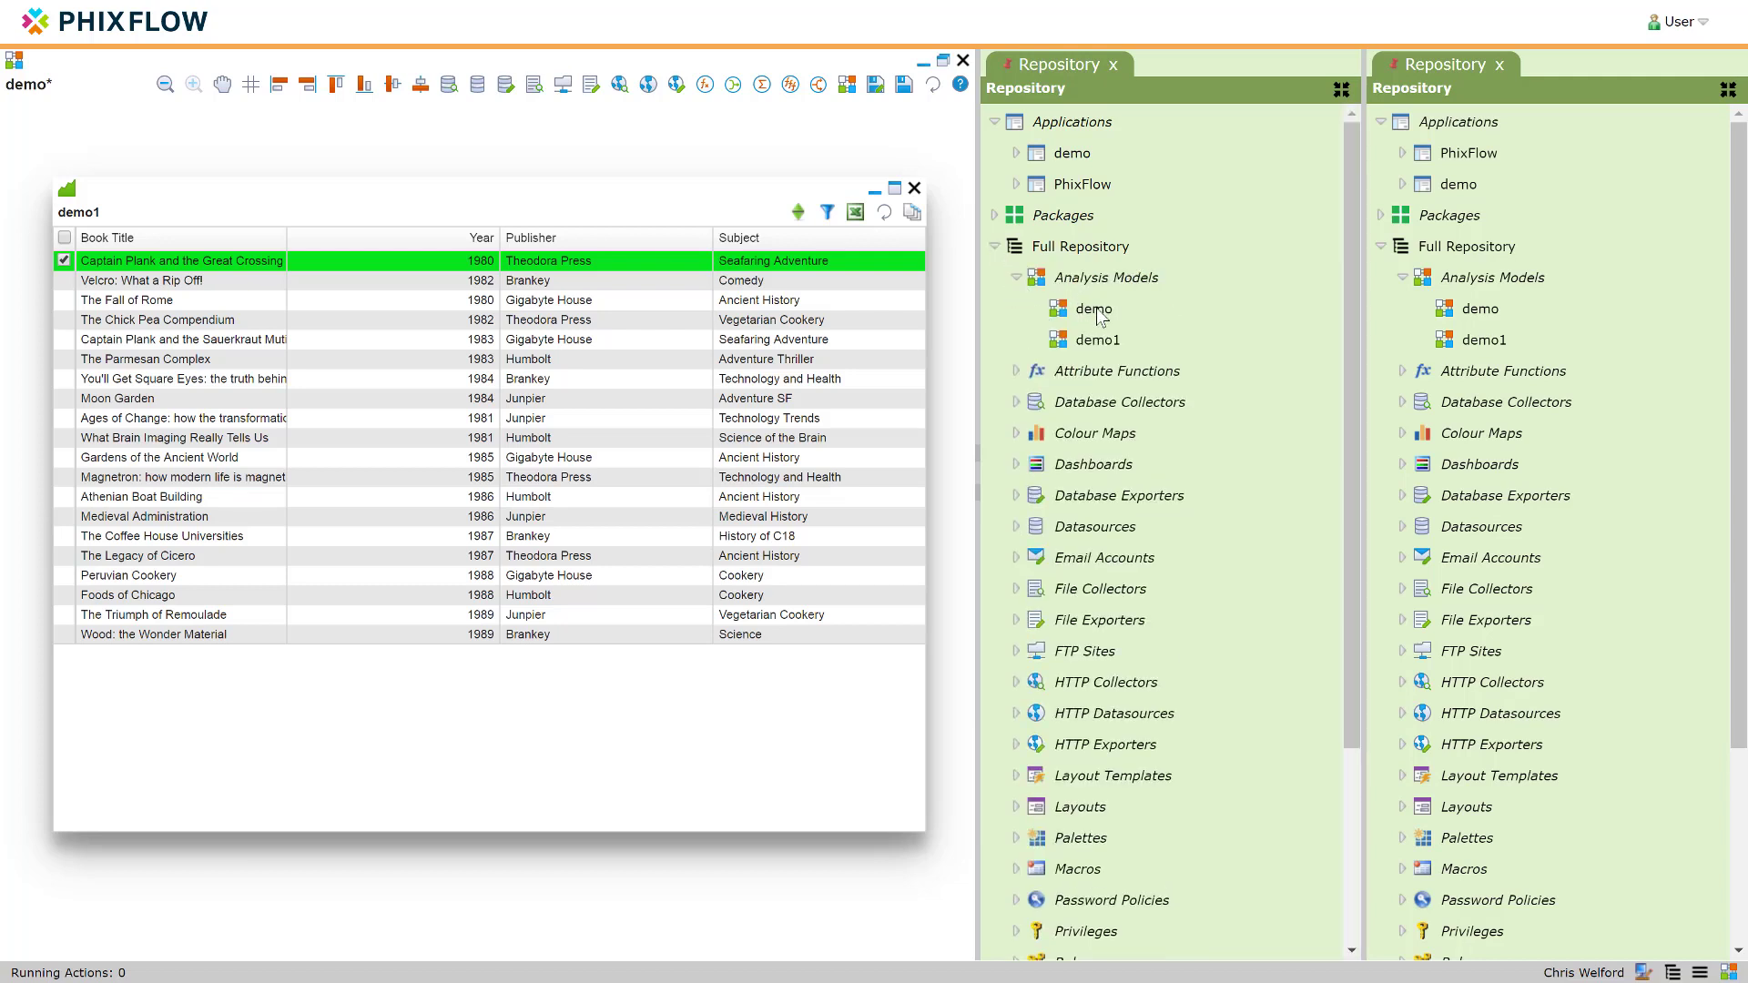
# Add the demo analysis model to the demo application without all its nodes, and check the model's details
pyautogui.moveTo(1099, 314); pyautogui.dragTo(1456, 199)
pyautogui.click(293, 555)
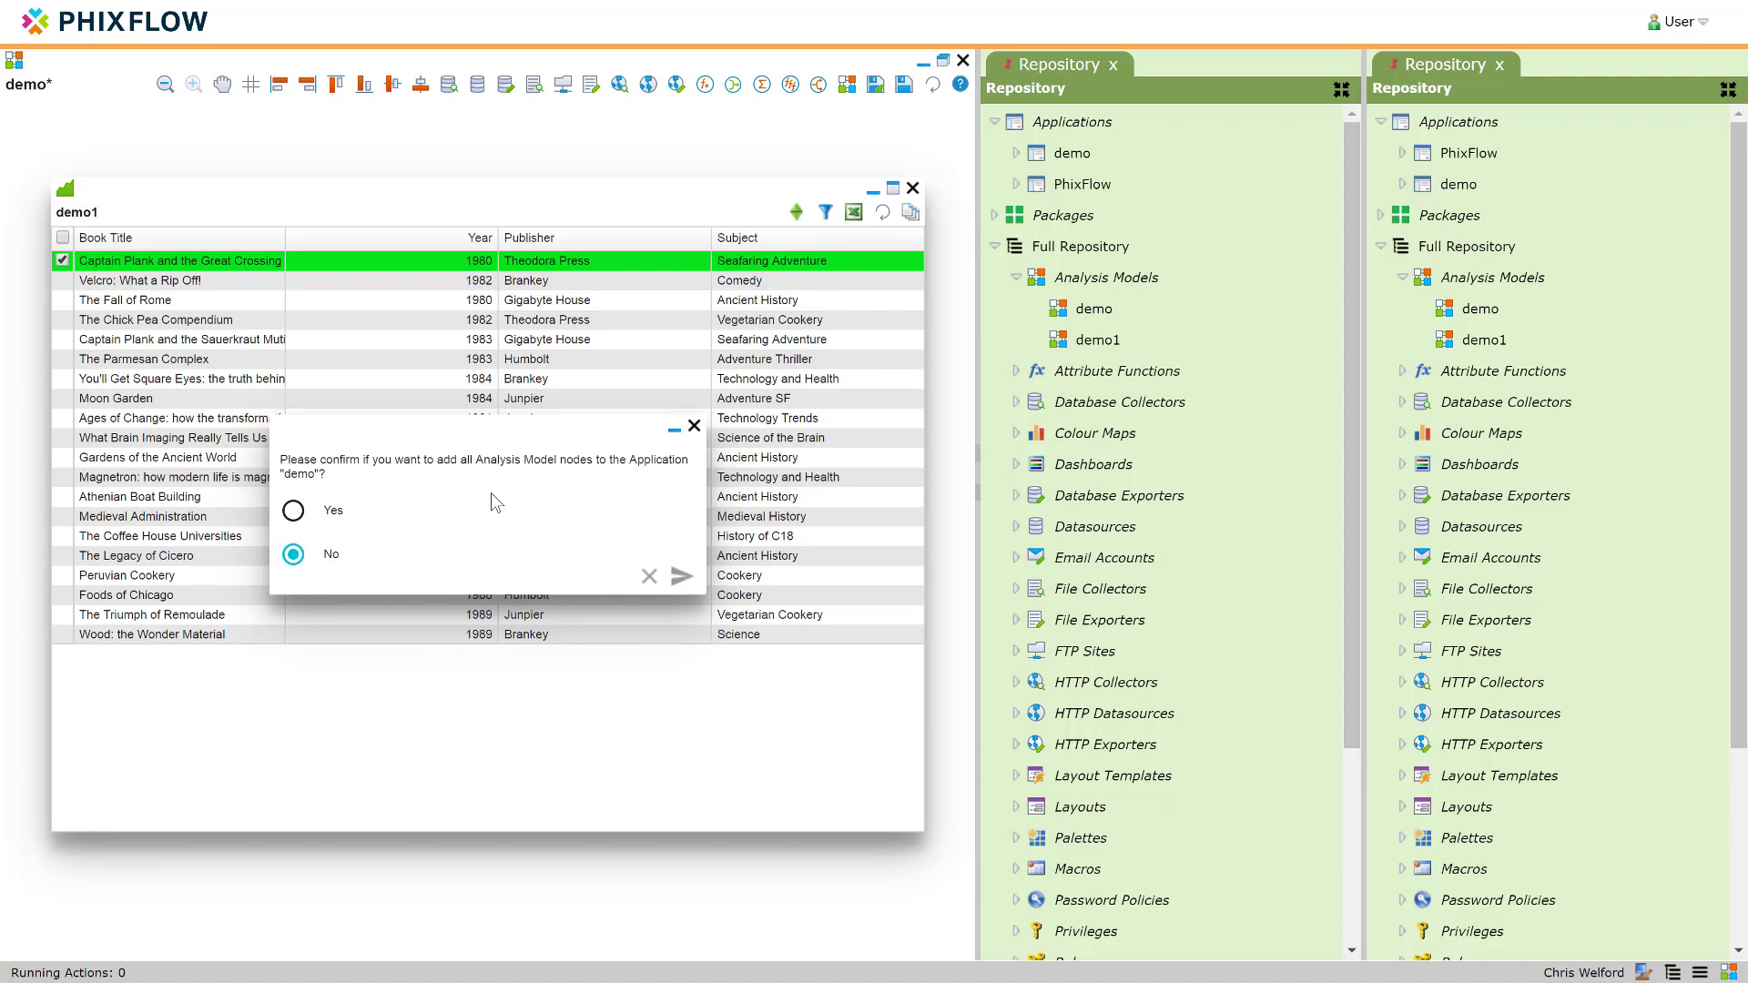
pyautogui.click(682, 576)
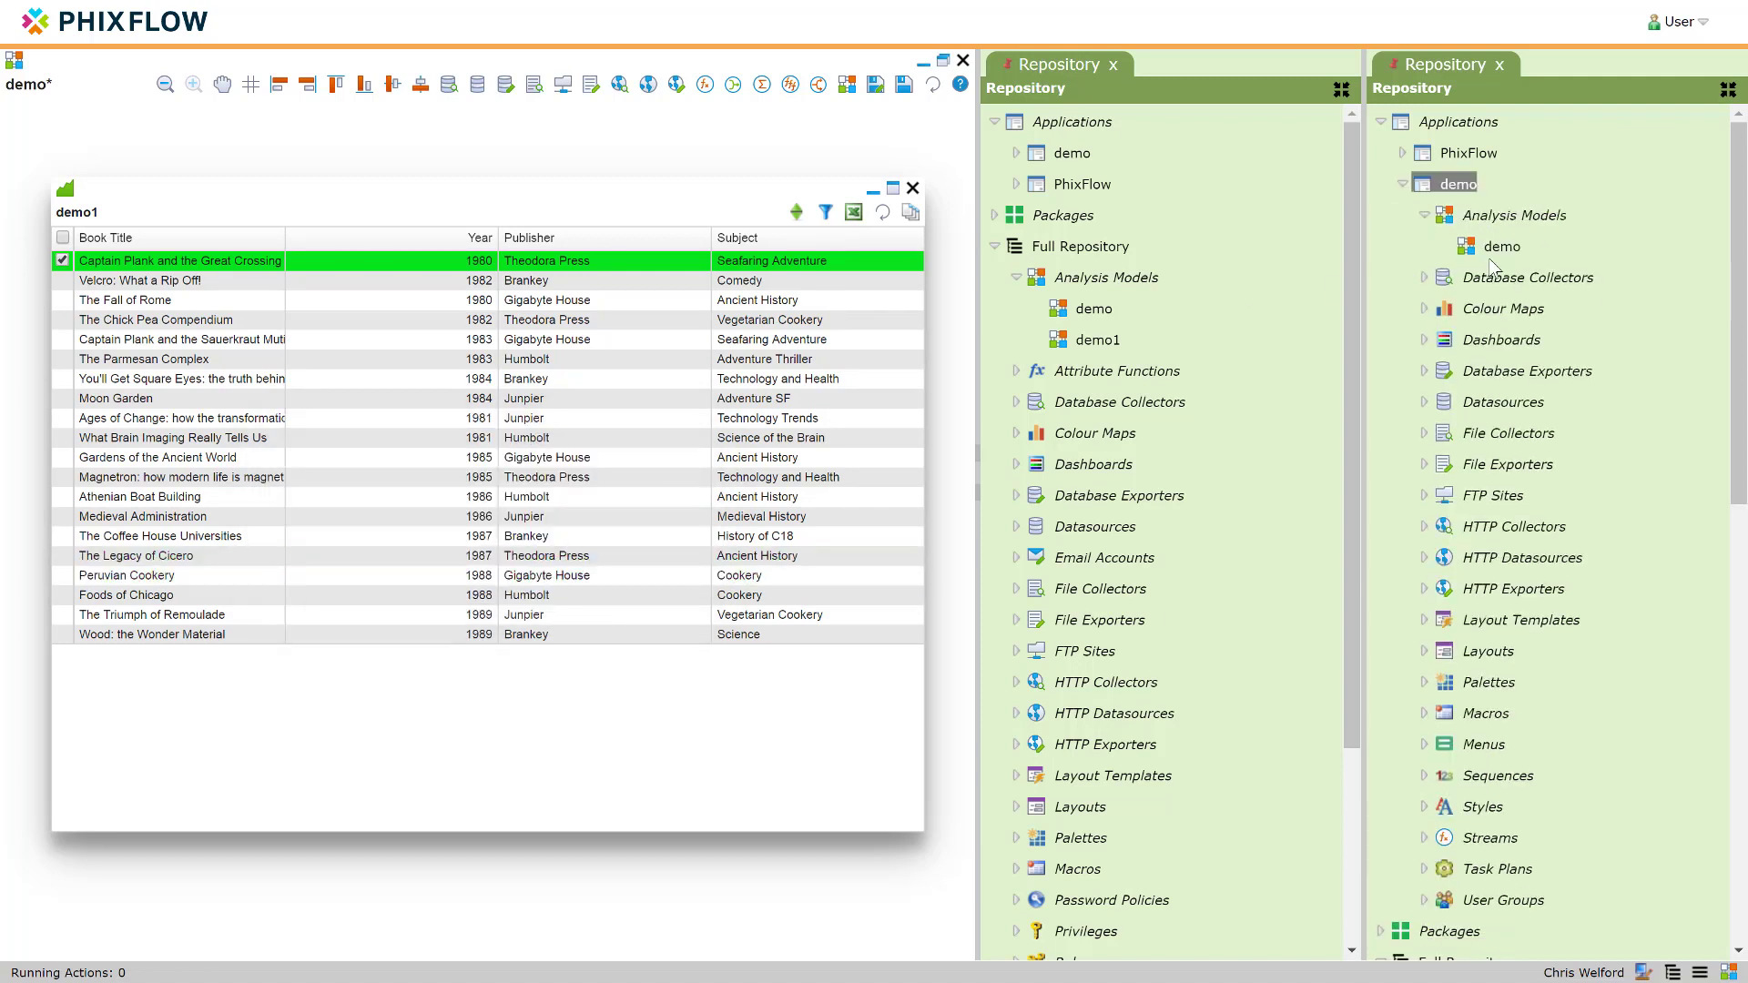
pyautogui.doubleClick(1501, 247)
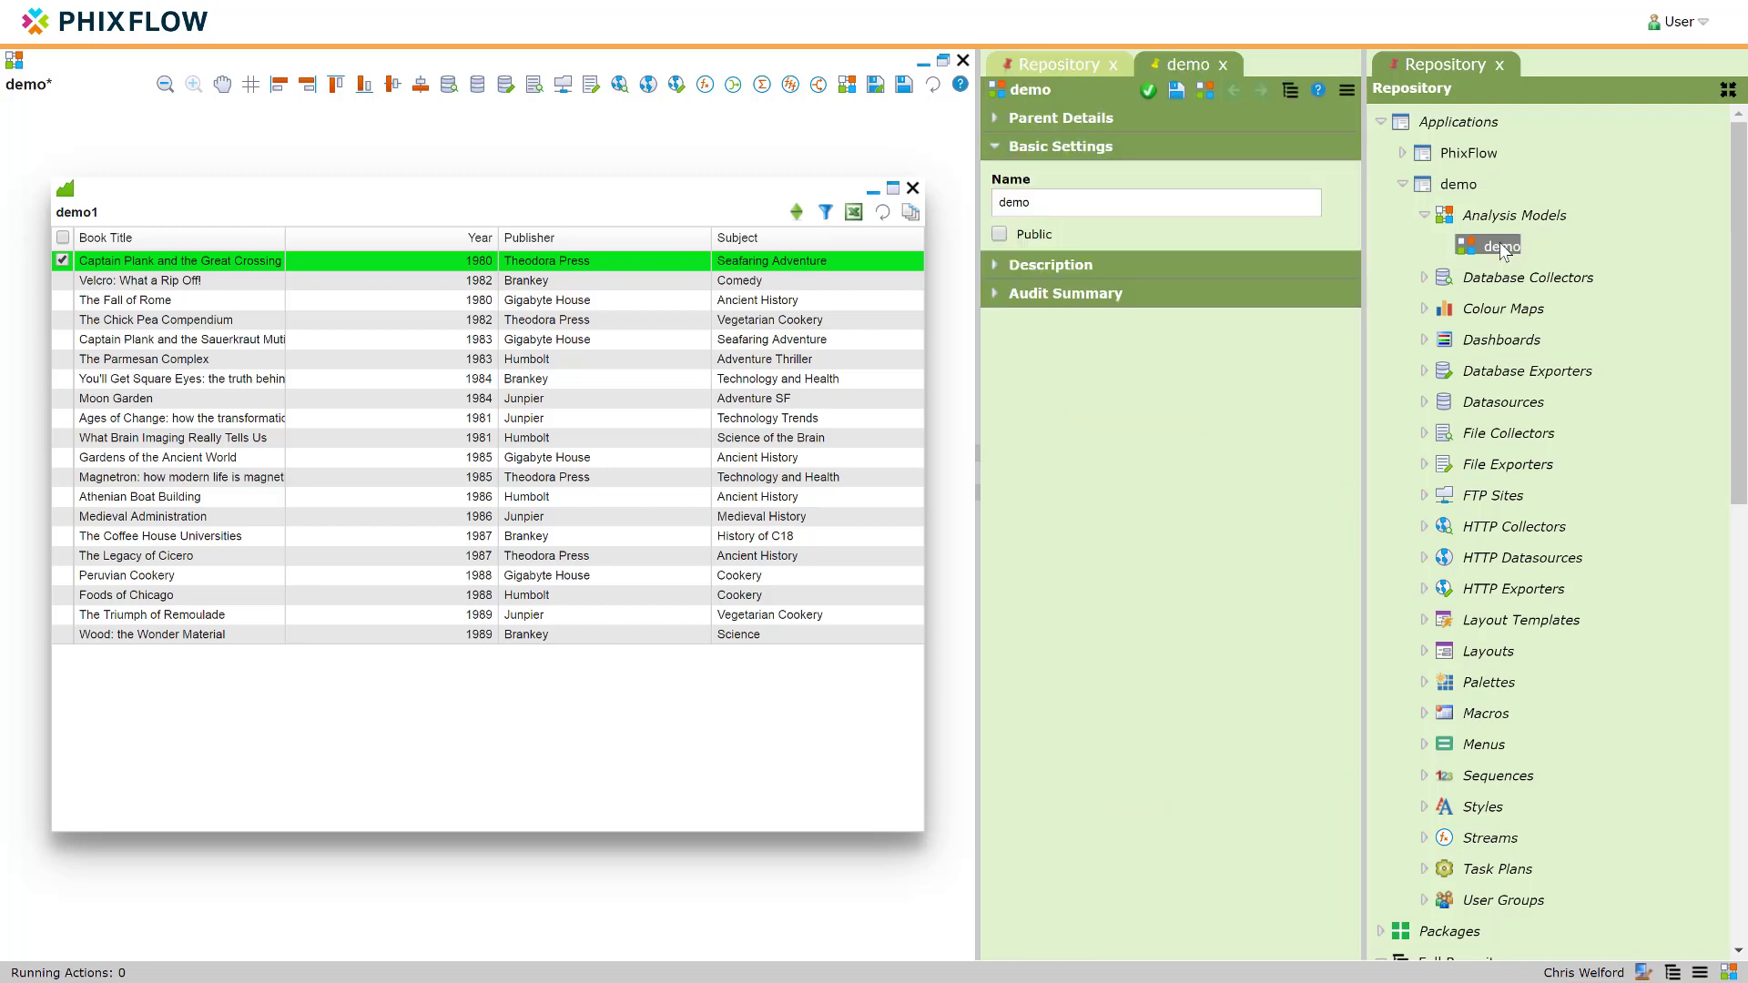
pyautogui.click(1223, 65)
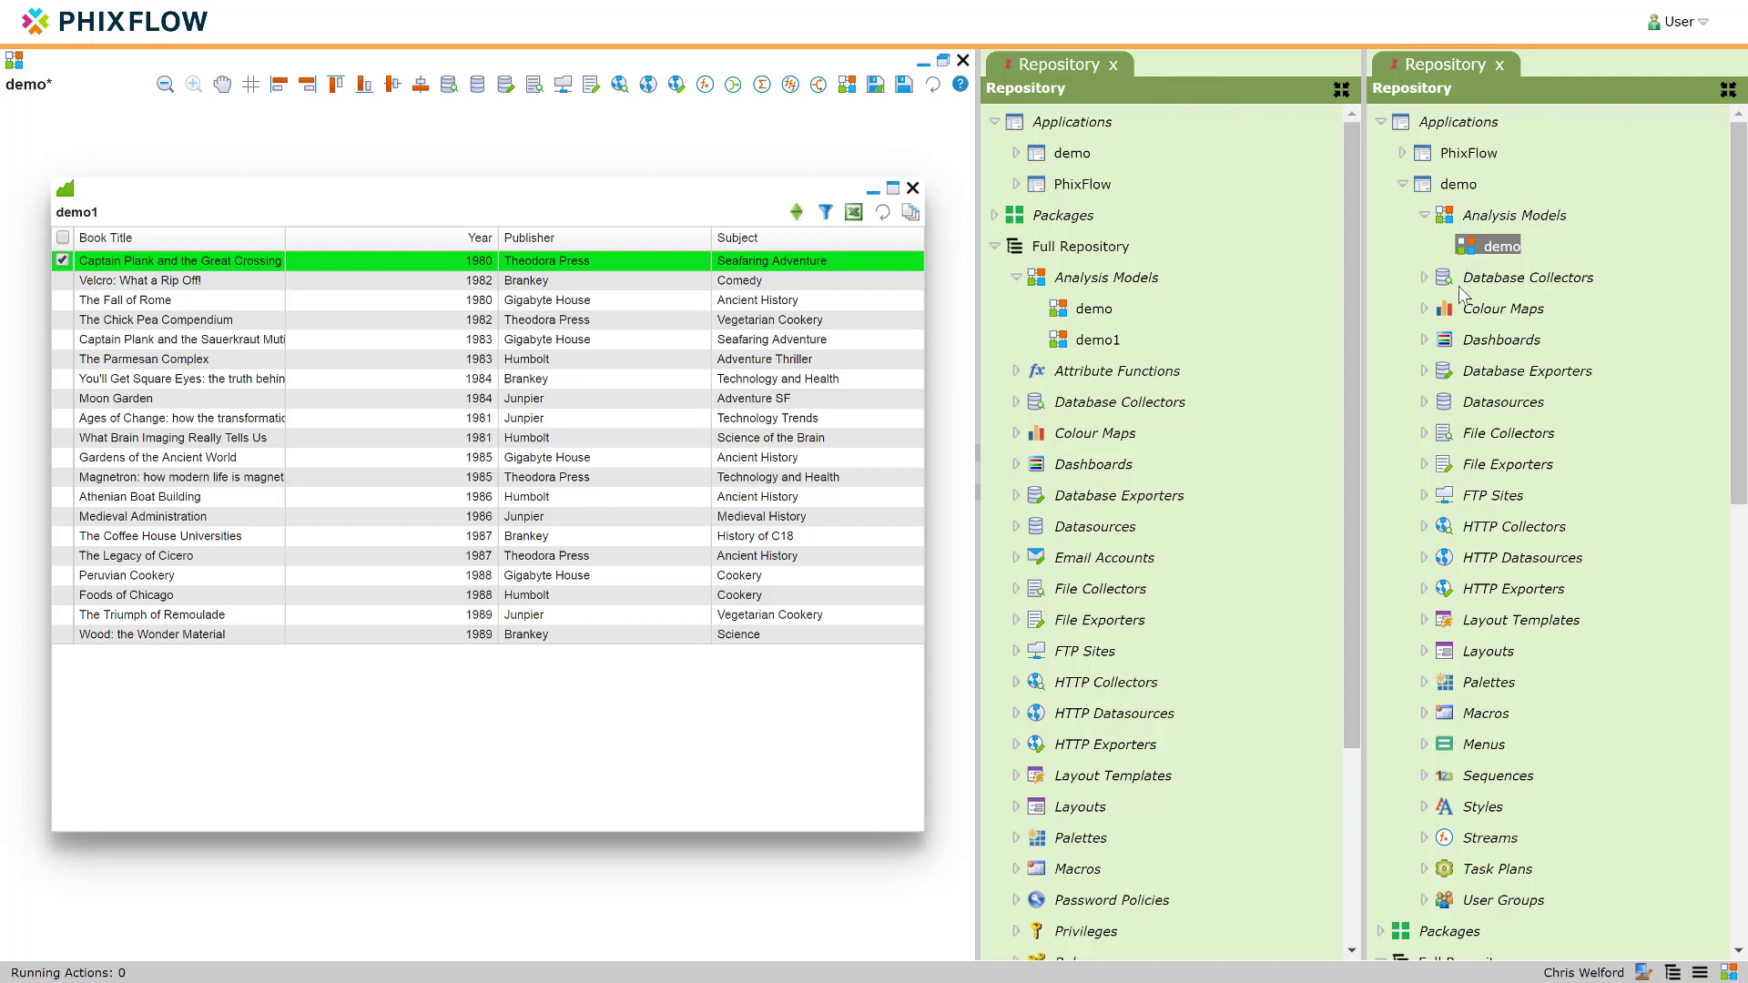
pyautogui.click(1426, 838)
# Remove the demo analysis model from the demo application
pyautogui.moveTo(1502, 251); pyautogui.dragTo(1129, 278)
pyautogui.moveTo(1504, 248); pyautogui.dragTo(1109, 287)
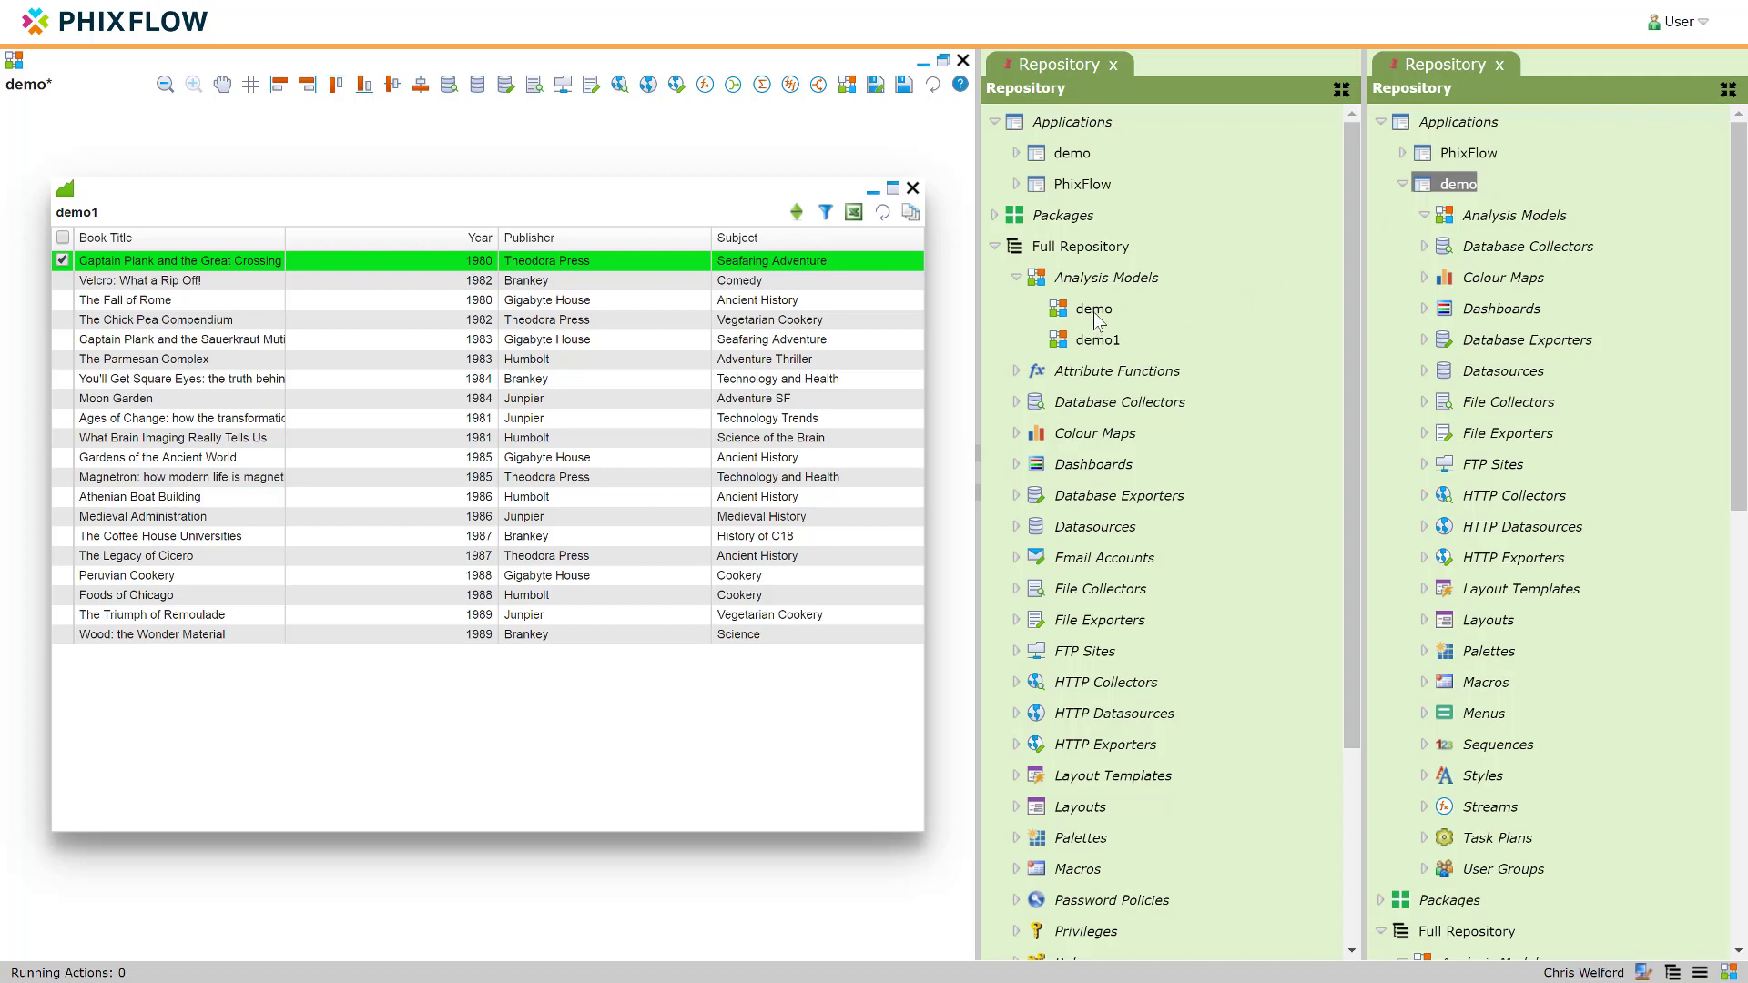
# Add the demo analysis model with all its nodes to the demo application, and expand the application's streams
pyautogui.moveTo(1096, 313); pyautogui.dragTo(1461, 185)
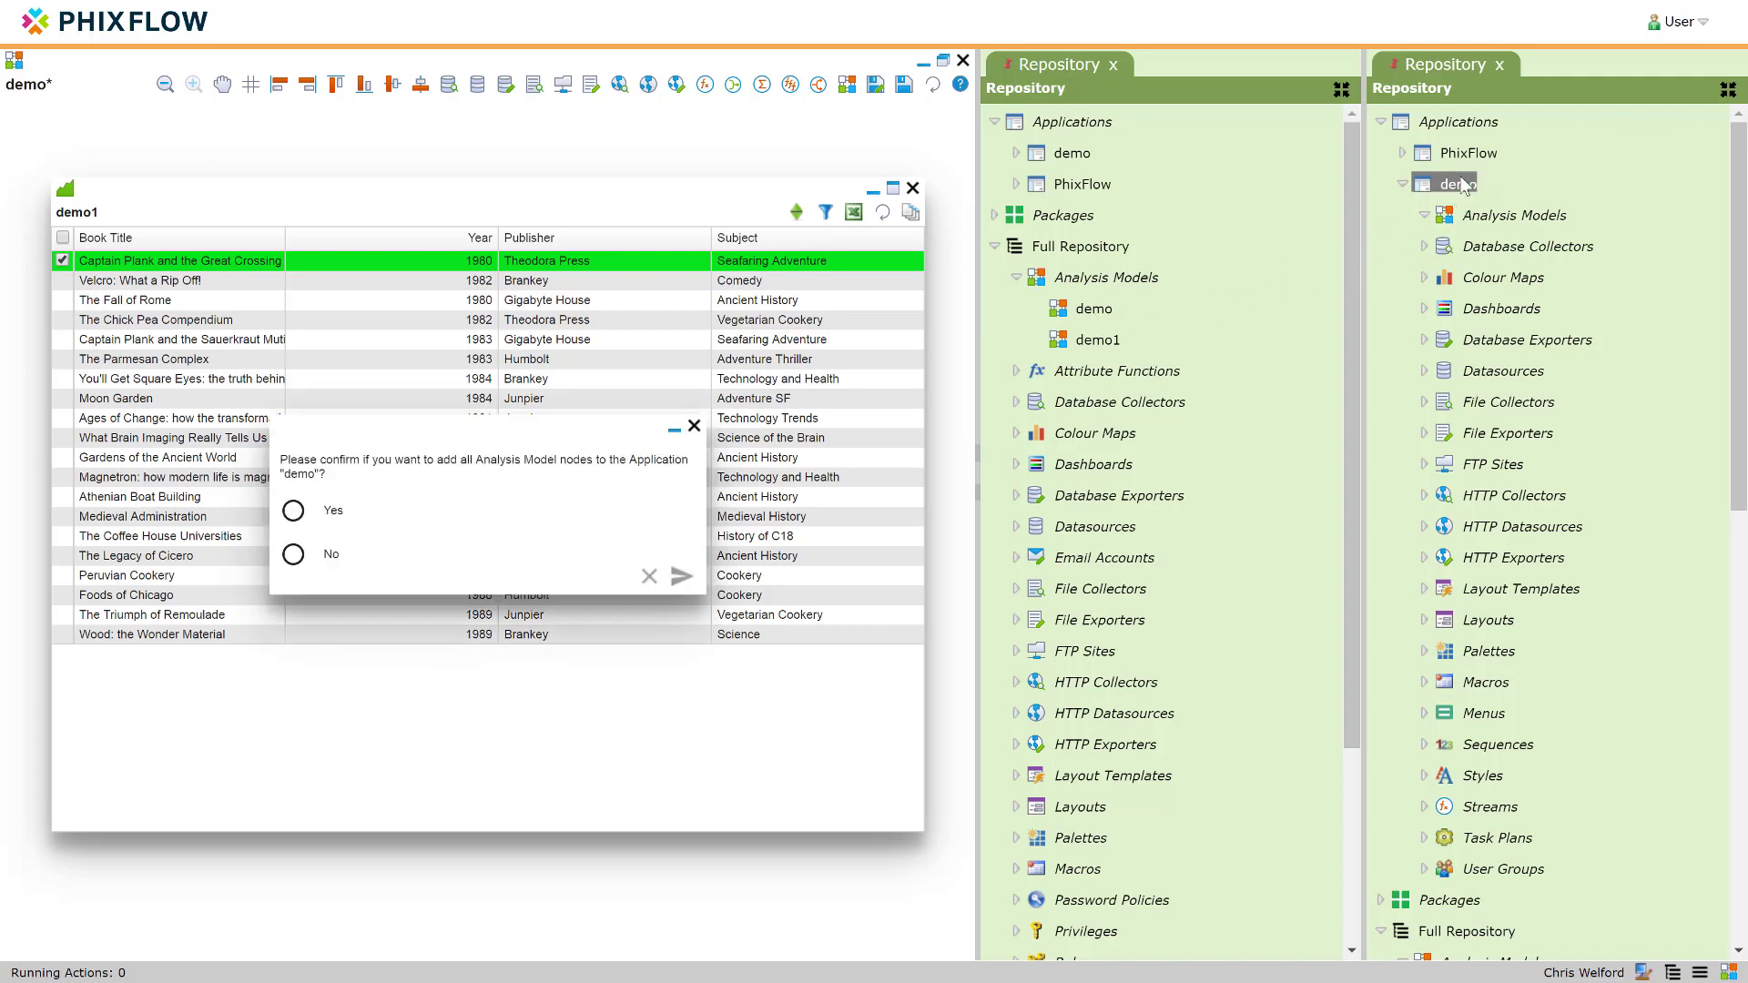
pyautogui.click(293, 511)
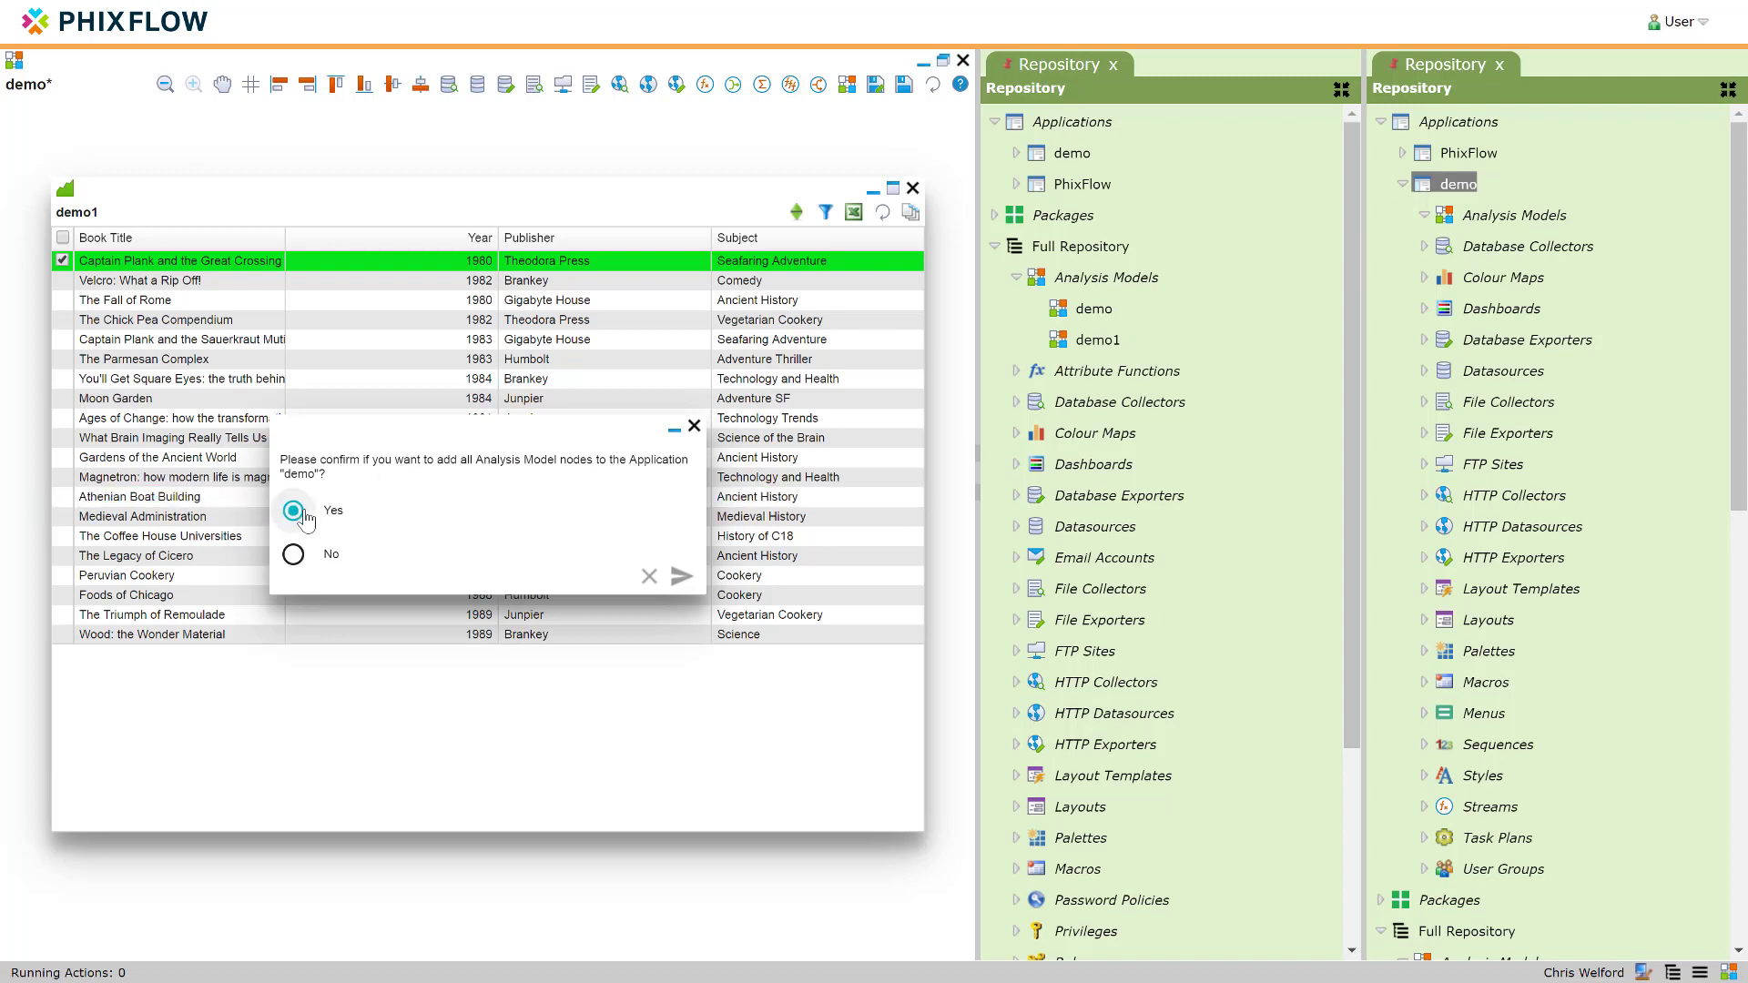
pyautogui.click(681, 578)
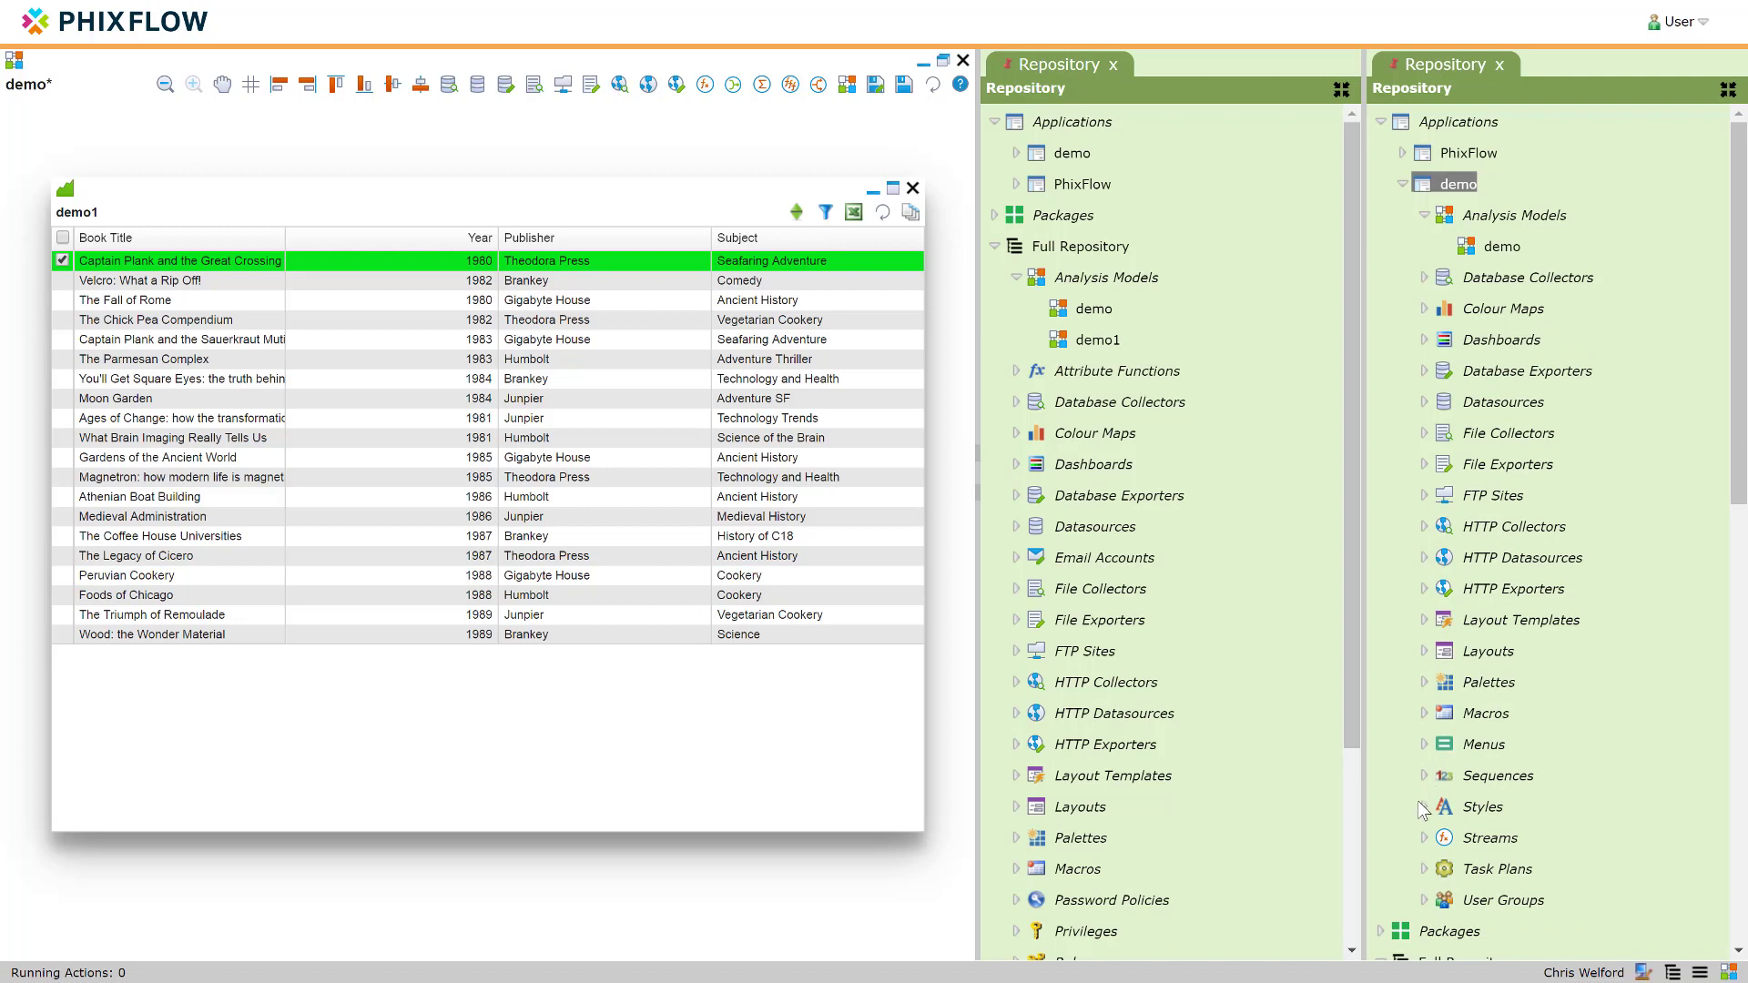
pyautogui.click(1423, 837)
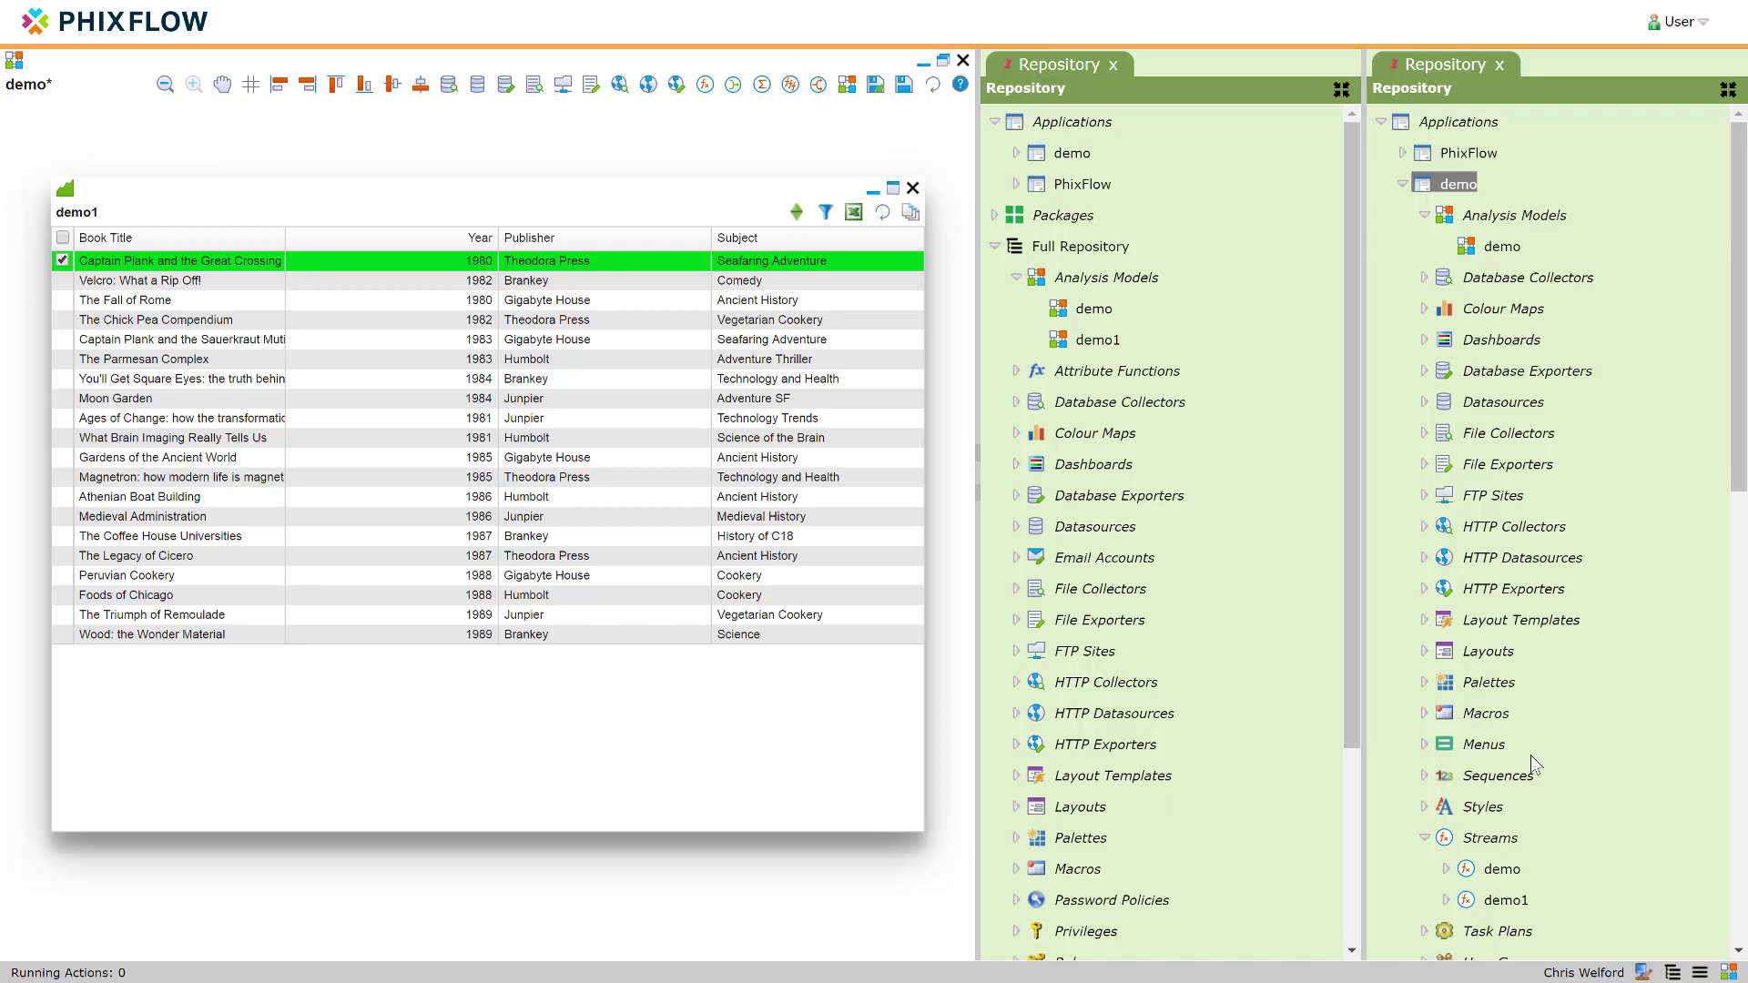
# Open the export pane and add the demo application to the items to export
pyautogui.click(1701, 974)
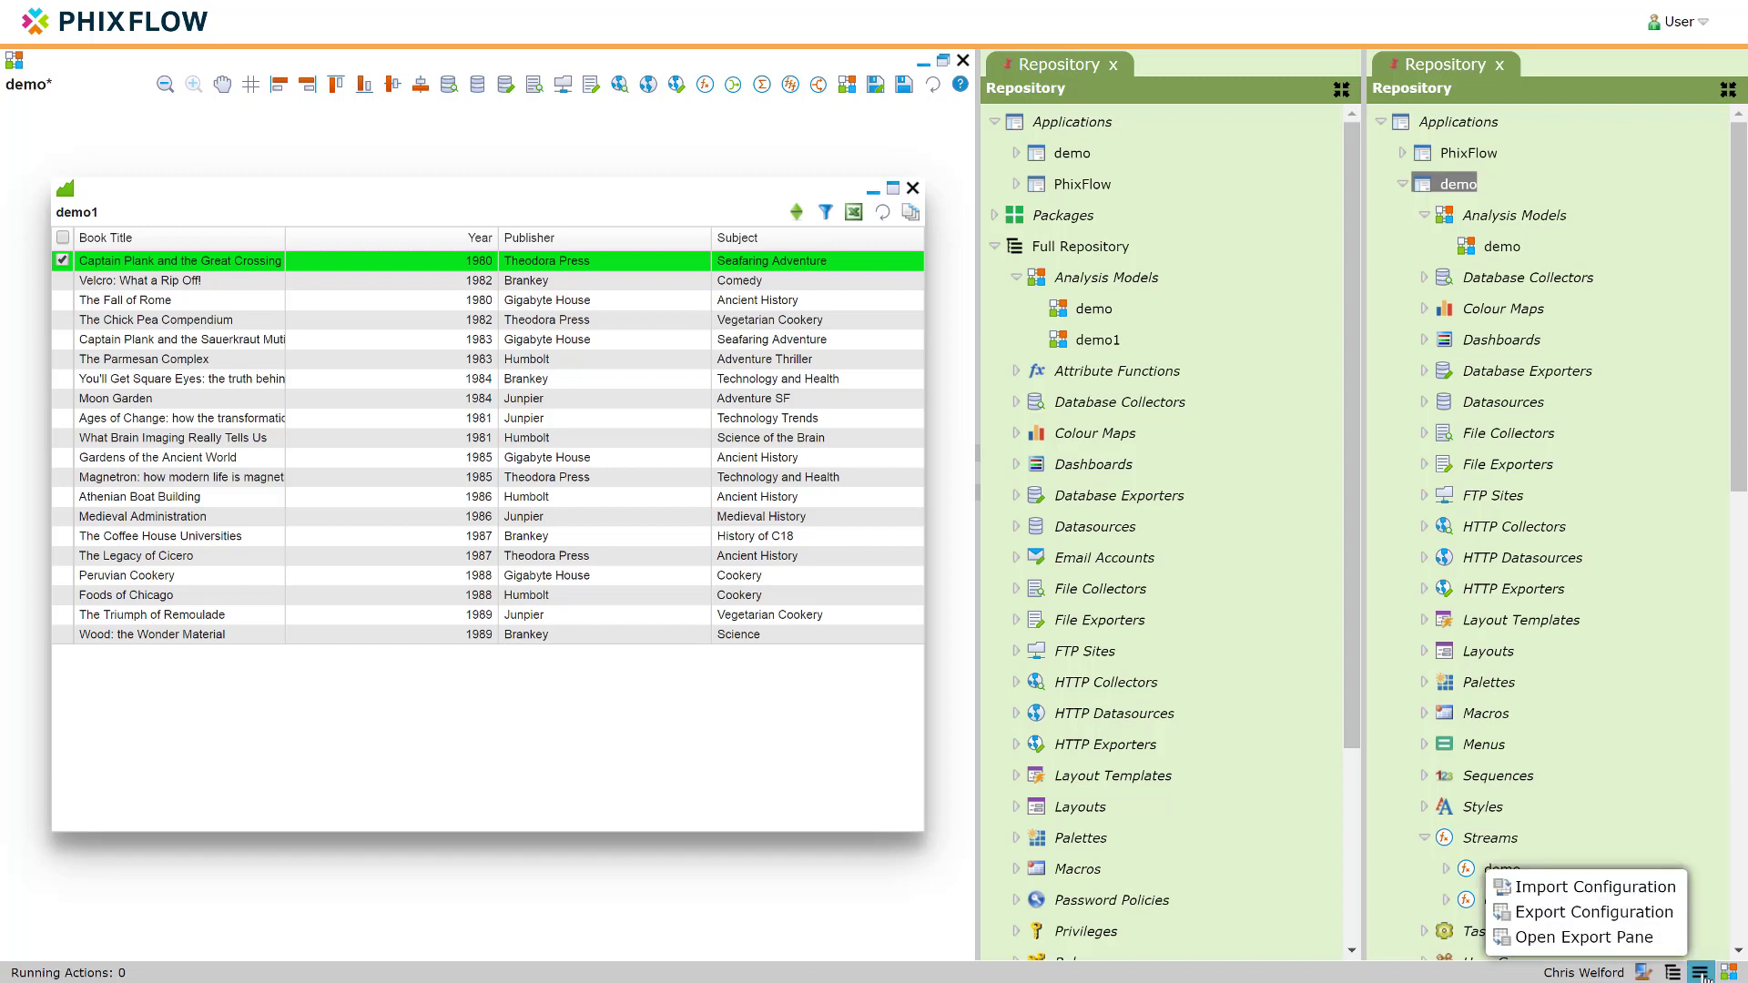
pyautogui.click(1626, 937)
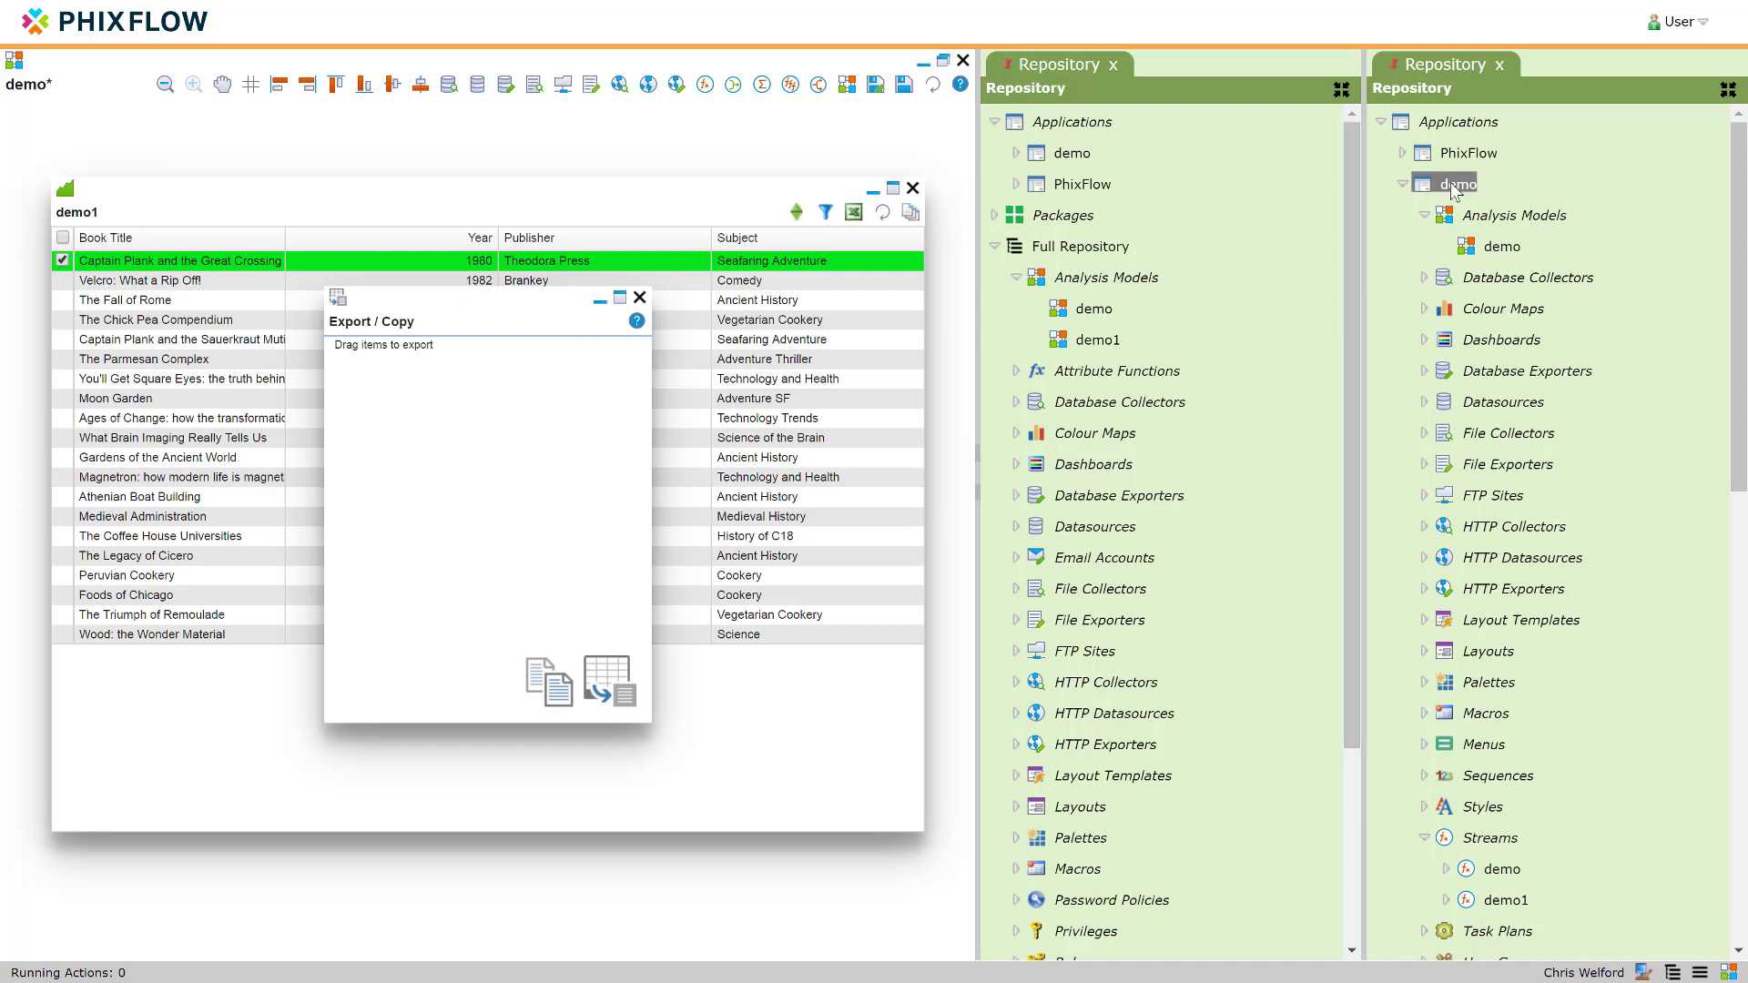
pyautogui.moveTo(1455, 187); pyautogui.dragTo(464, 420)
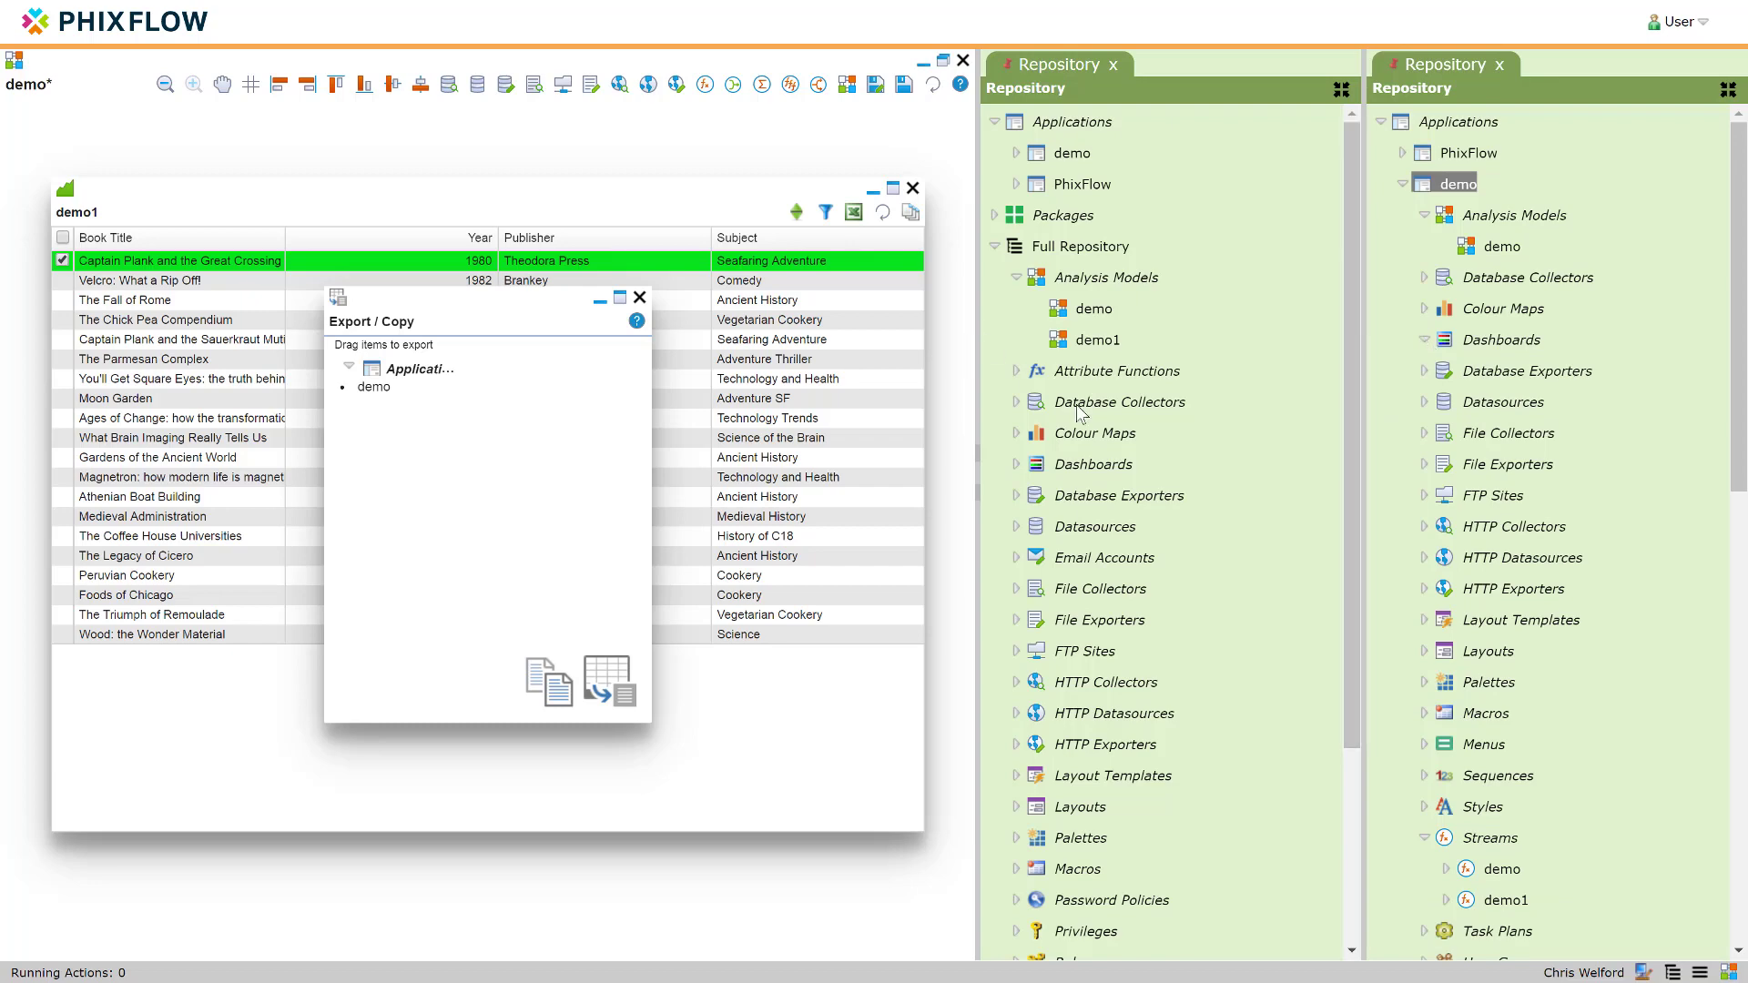
# Add the NewFileCollector stream from the full repository to the demo application's streams
pyautogui.scroll(-3, 1078, 414)
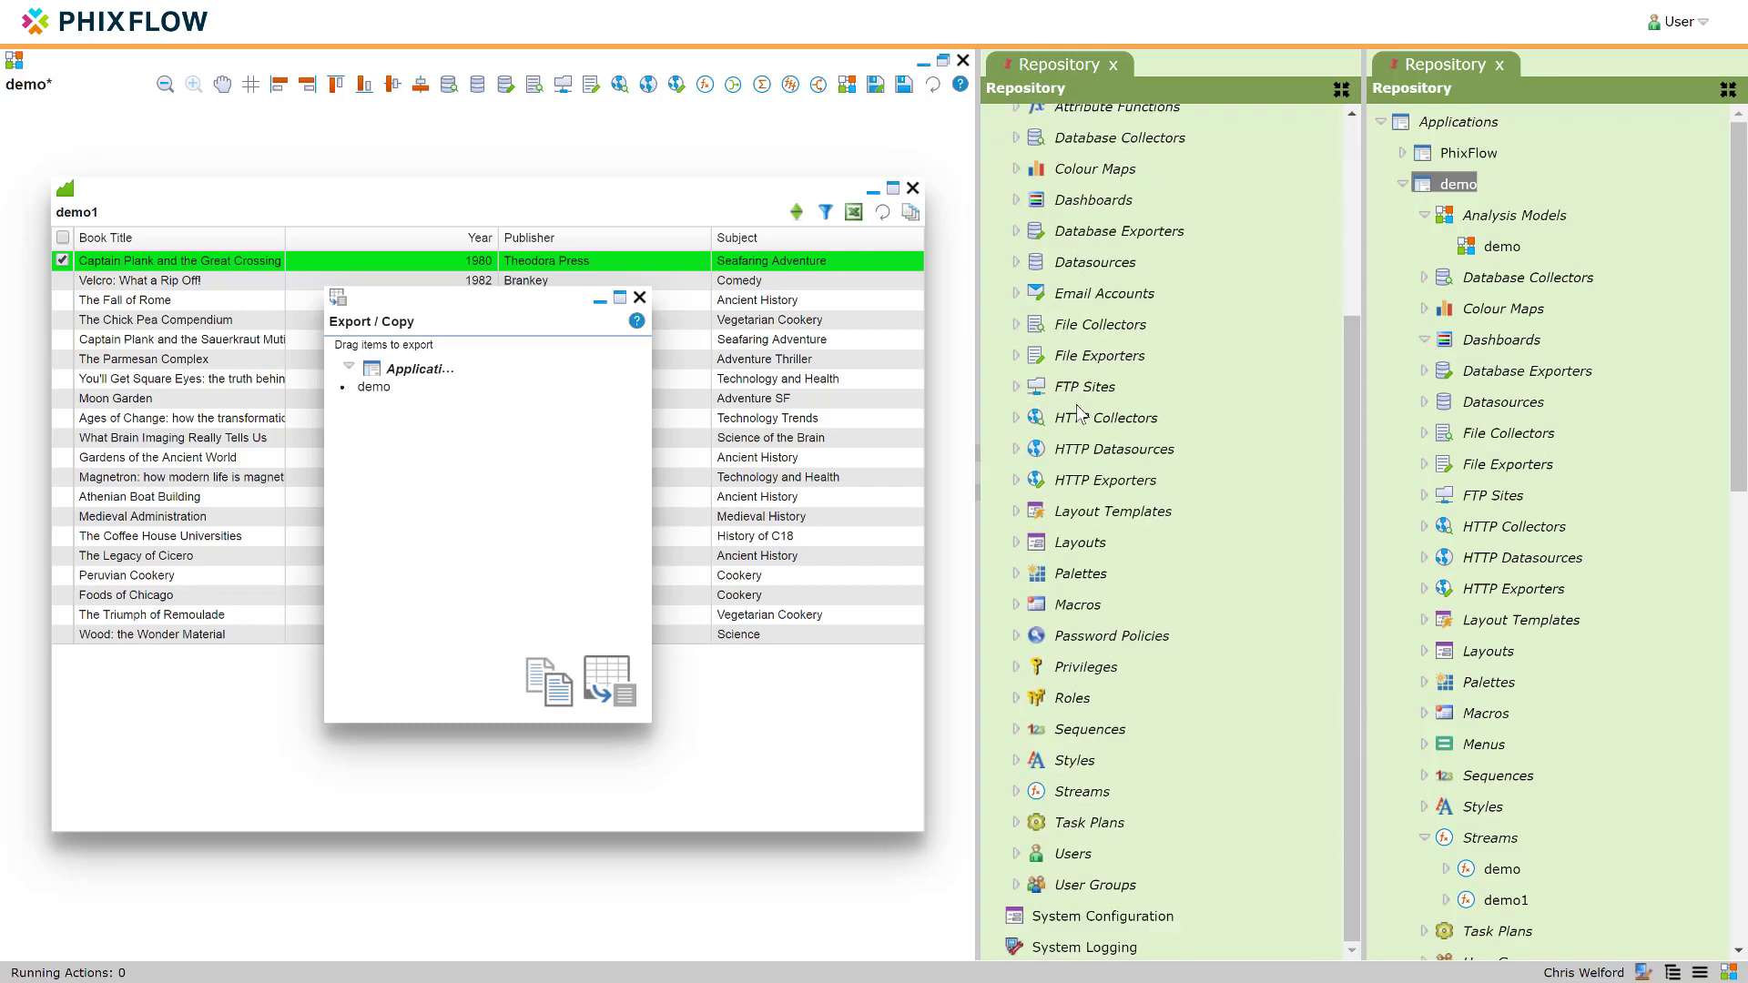
pyautogui.click(1018, 793)
pyautogui.scroll(-1, 1156, 737)
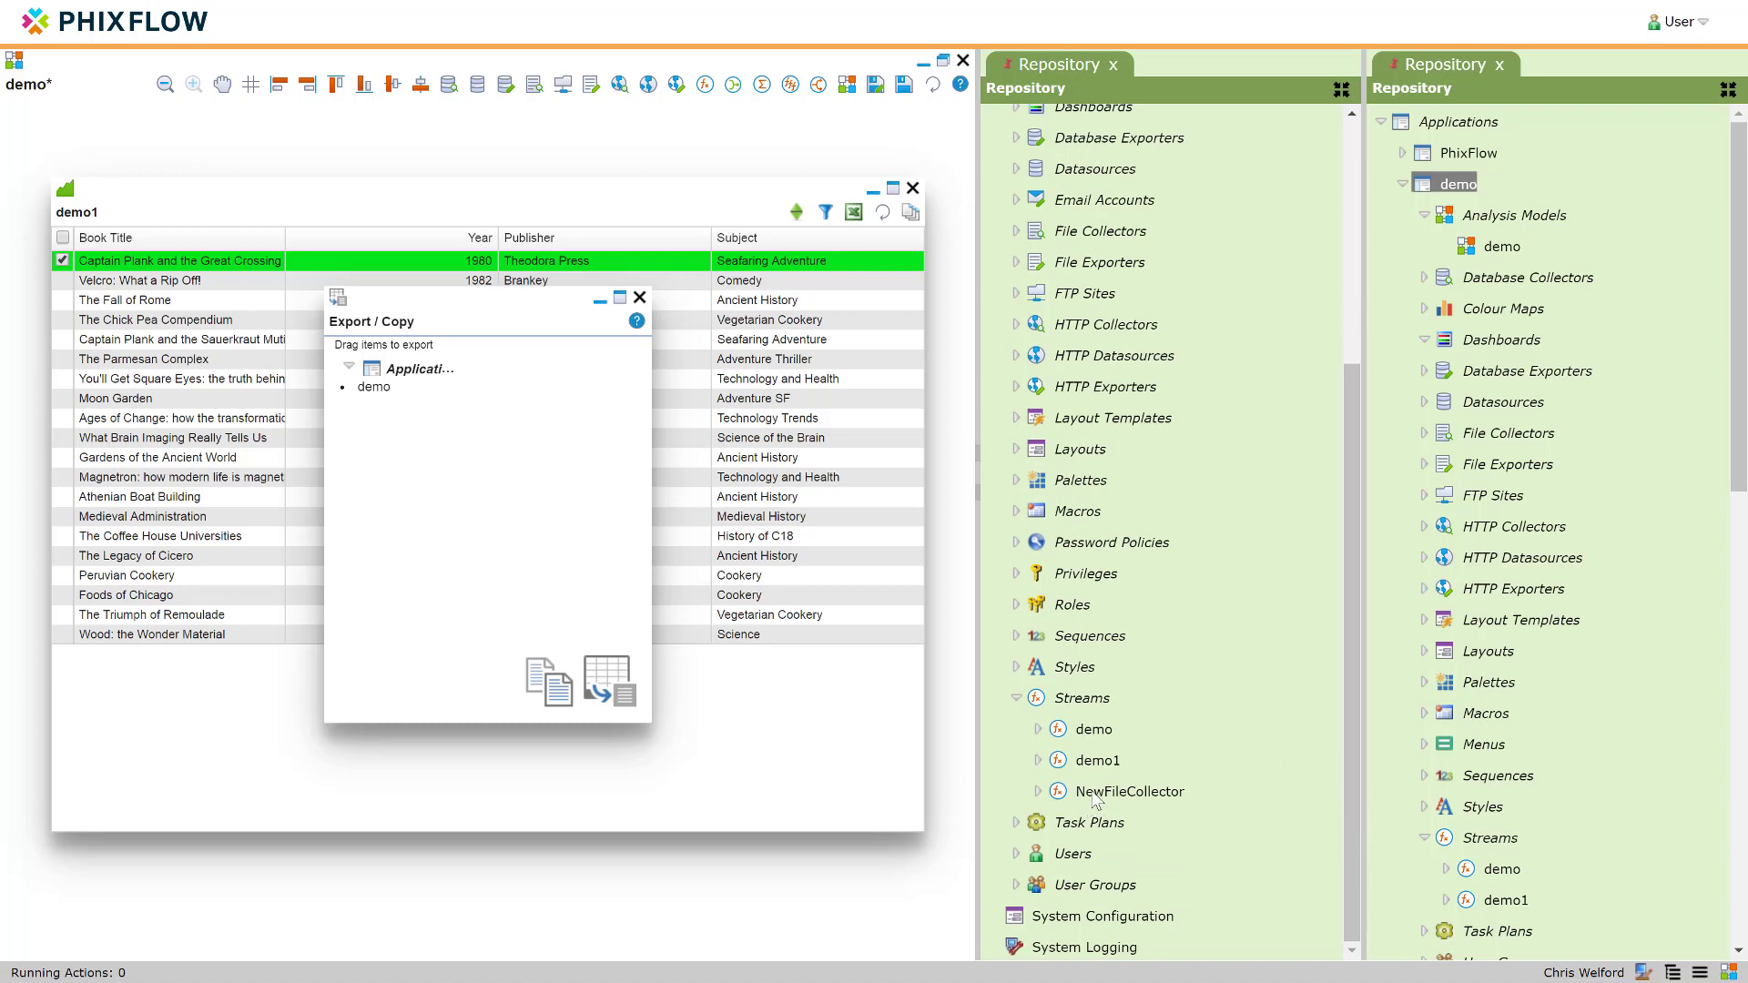
pyautogui.moveTo(1439, 834); pyautogui.dragTo(1482, 834)
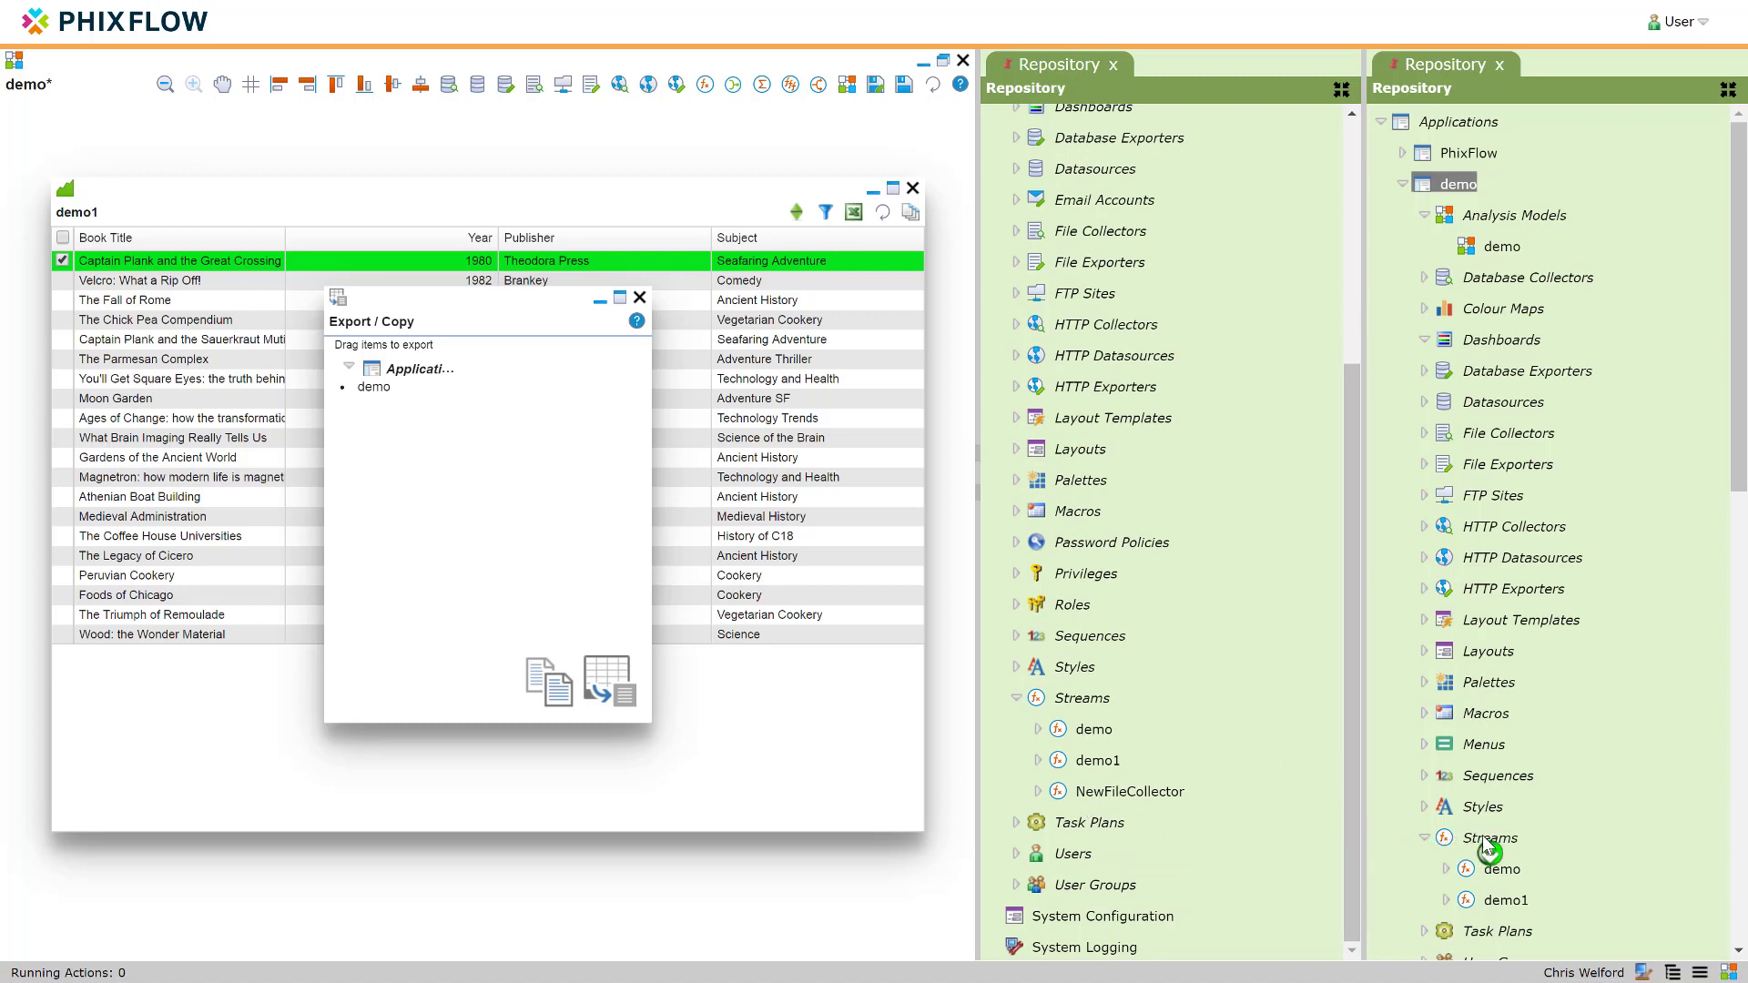